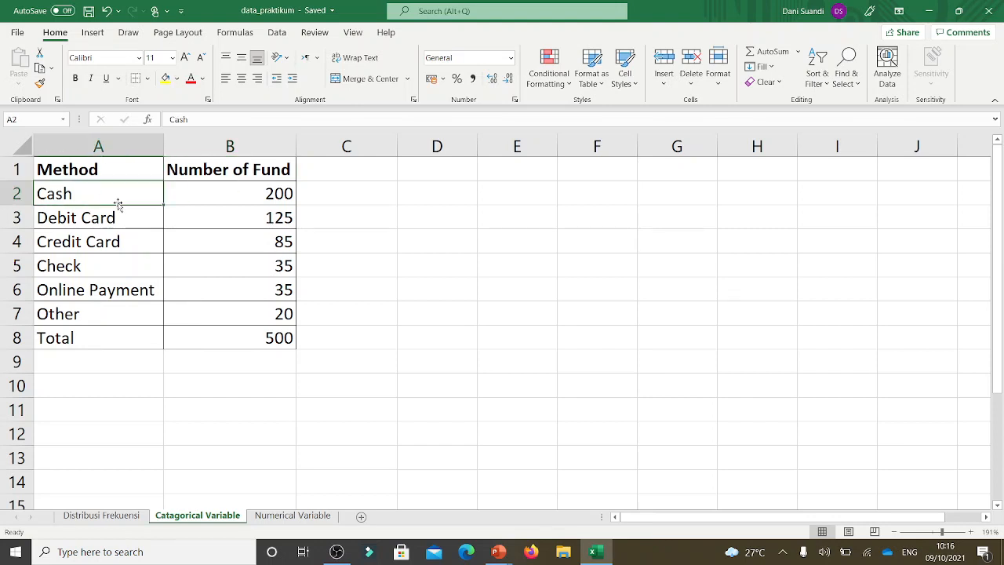
click(110, 244)
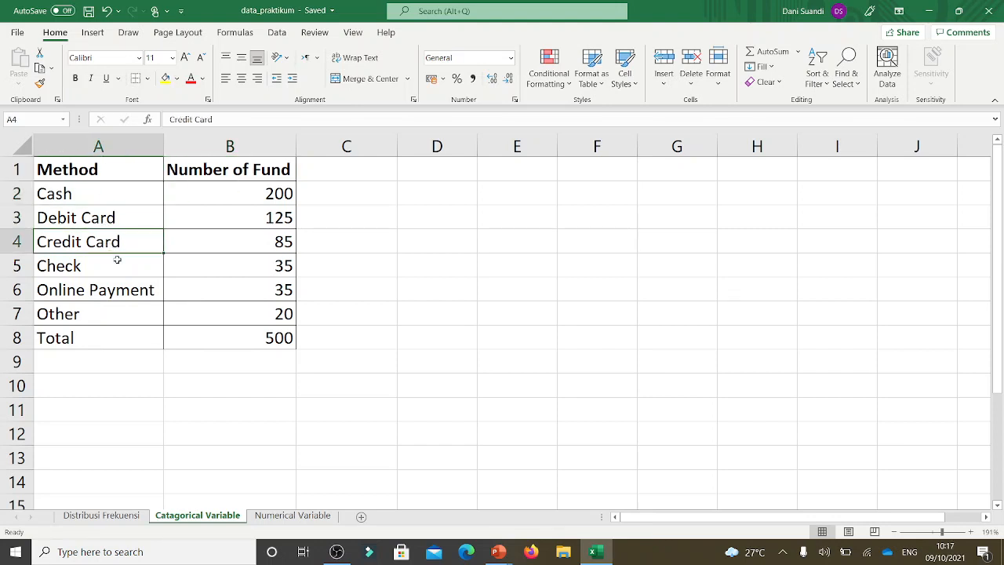
click(75, 267)
click(114, 296)
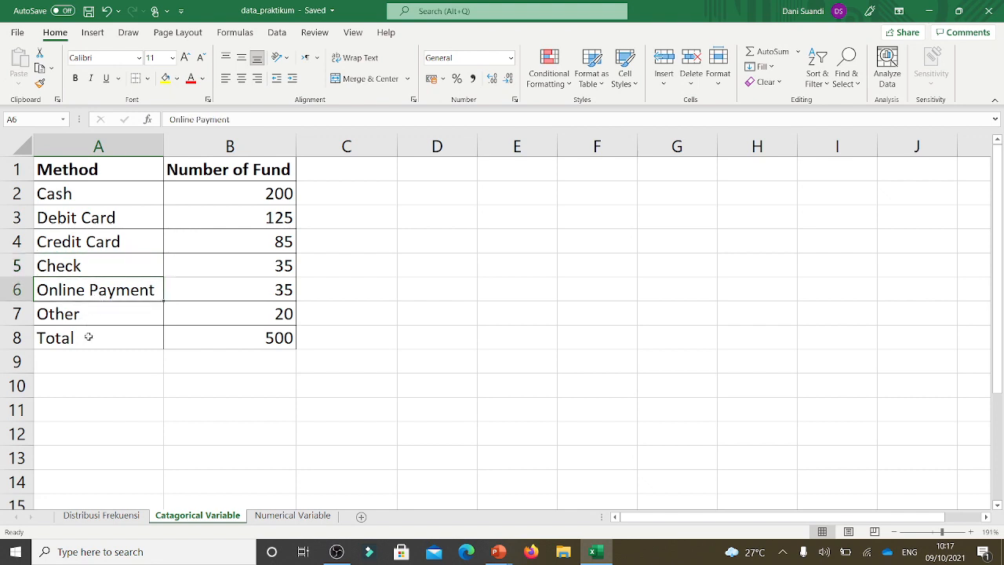
click(202, 346)
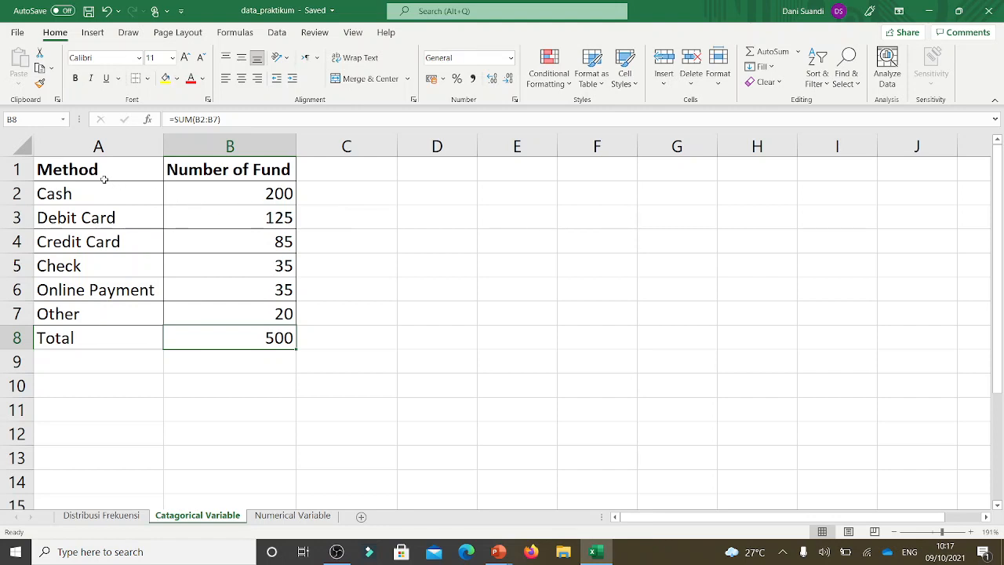
- Insert a 3-D Clustered Column chart of A1:B8, including the Total row, and place it beside the table starting in column C
drag(85, 170, 251, 329)
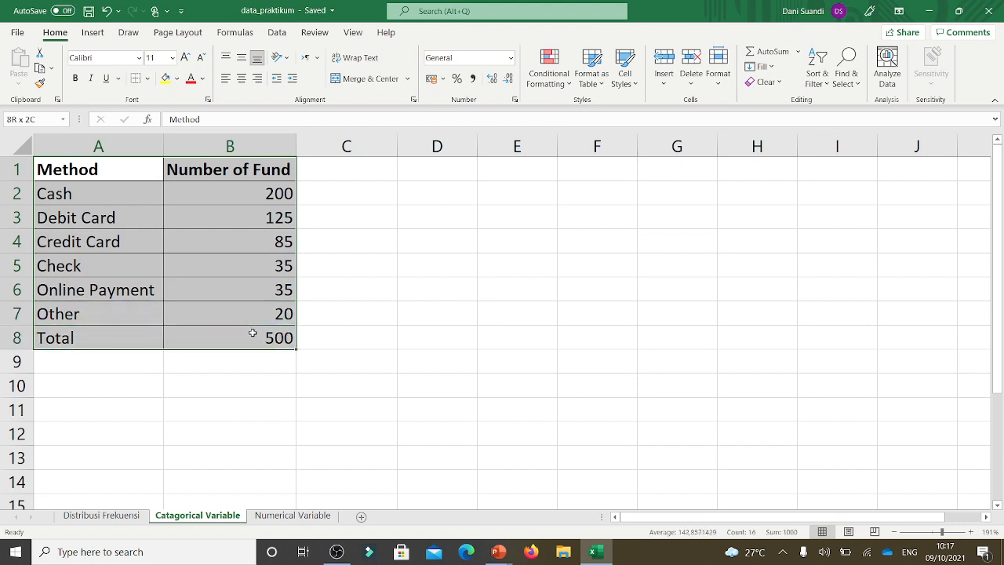
drag(253, 333, 253, 333)
click(93, 35)
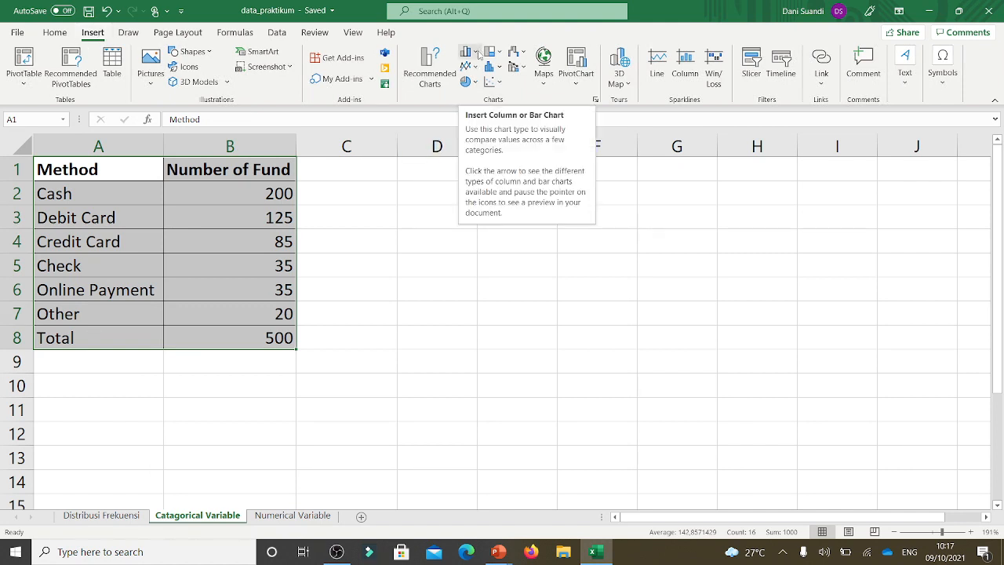
click(476, 52)
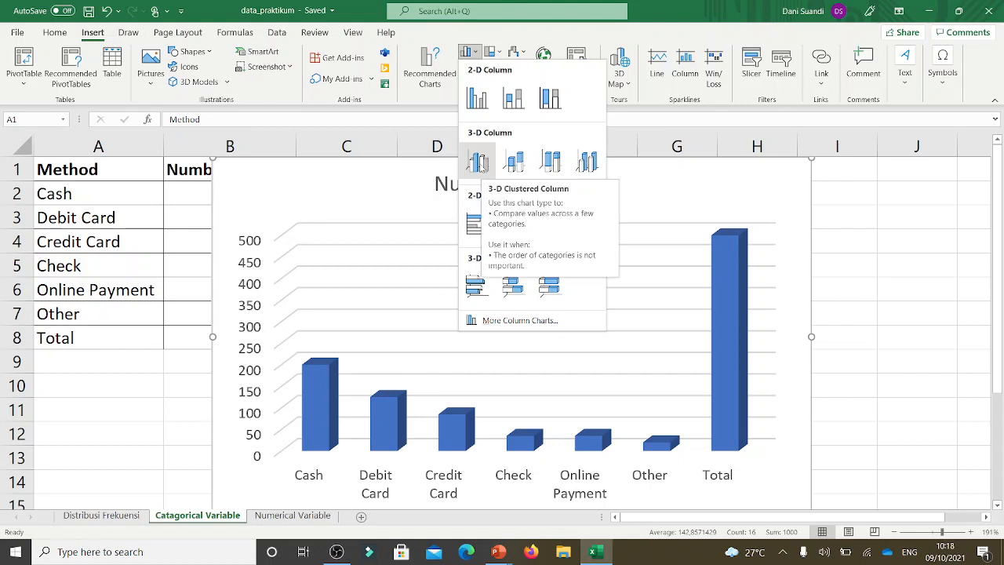
click(479, 162)
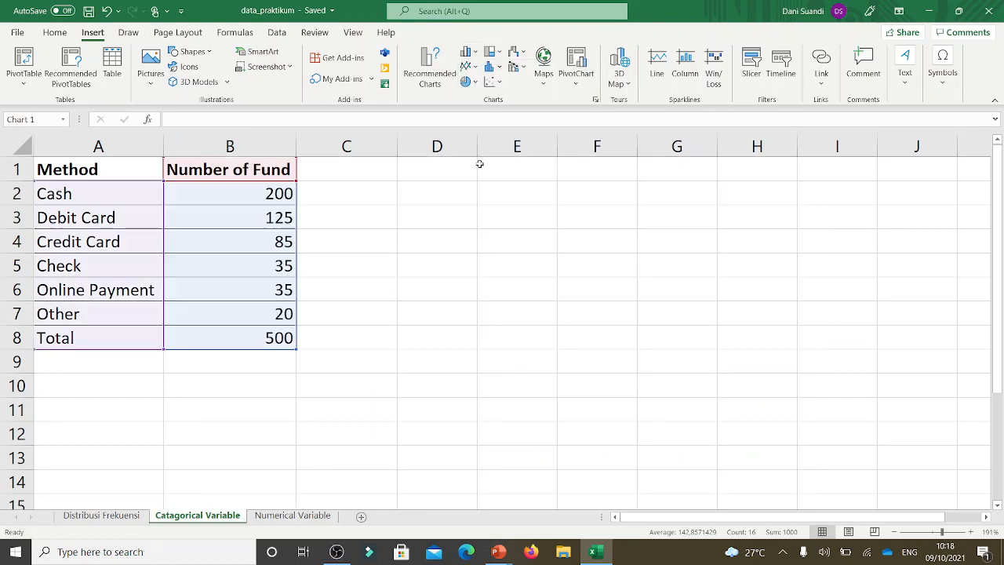
mouse_move(459, 217)
mouse_down()
mouse_move(579, 221)
mouse_move(563, 219)
mouse_up()
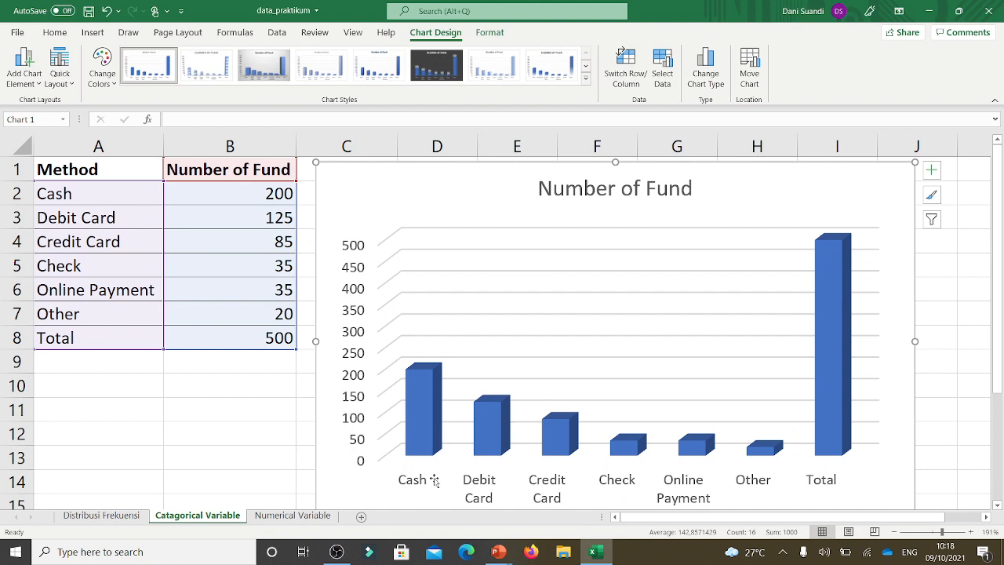
mouse_move(509, 445)
drag(809, 211, 803, 208)
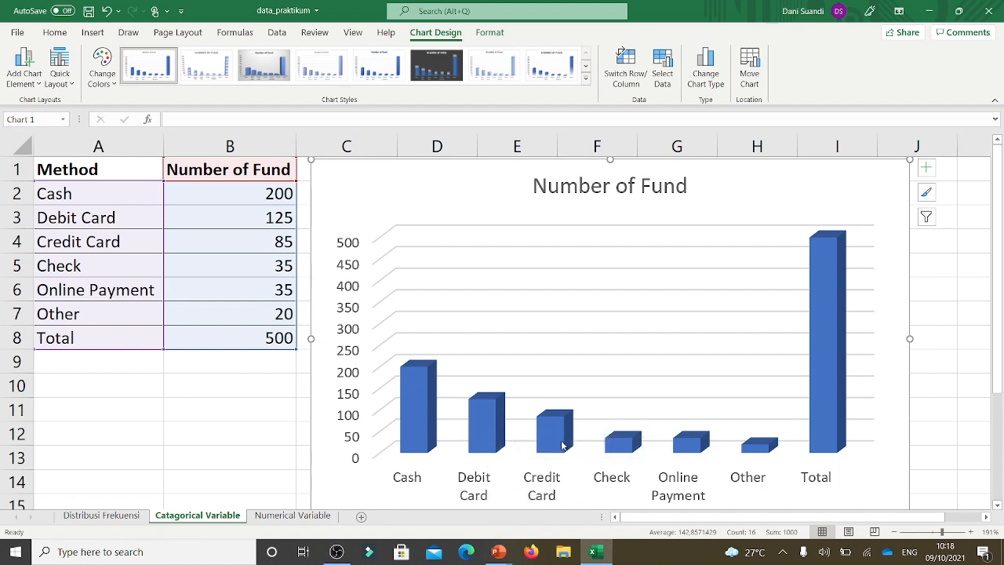
- Fill all columns of the Number of Fund chart with dark orange, leaving the layout and outline as they are
click(562, 446)
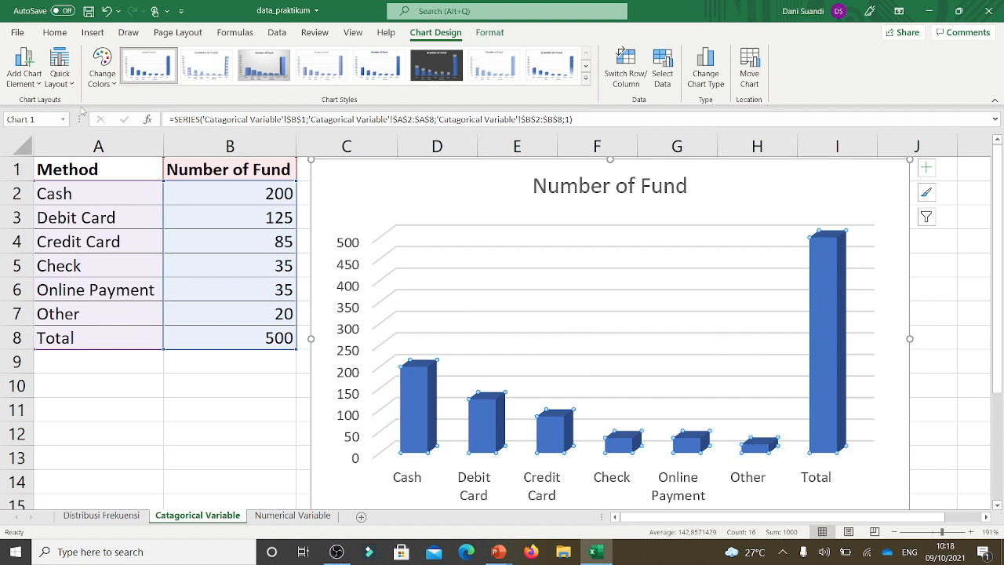
click(60, 88)
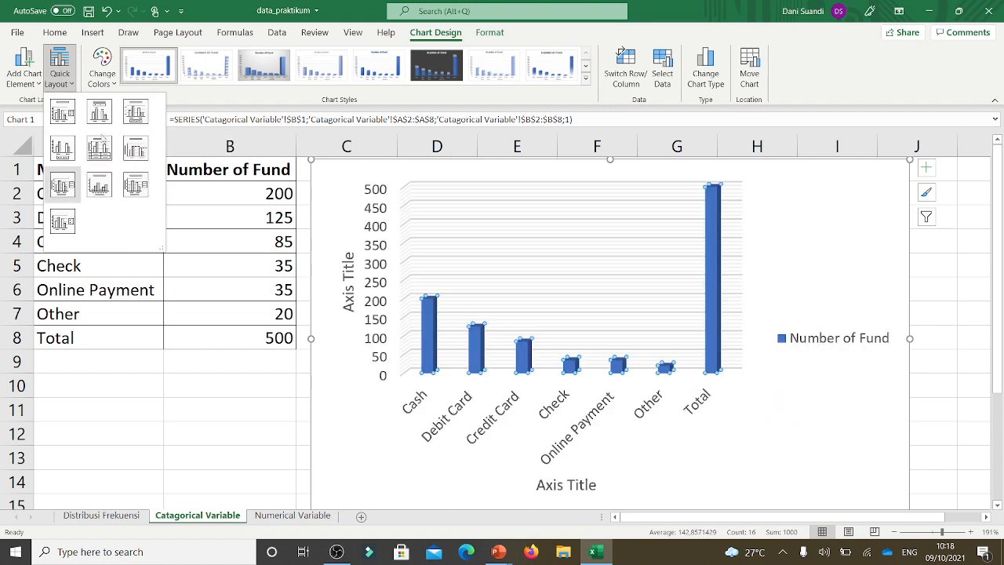
click(66, 71)
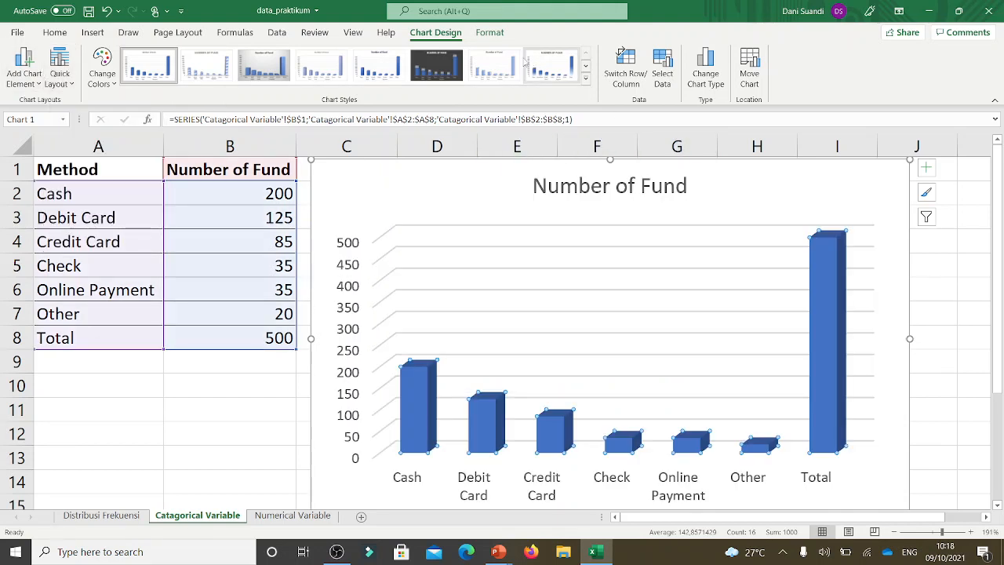
click(492, 34)
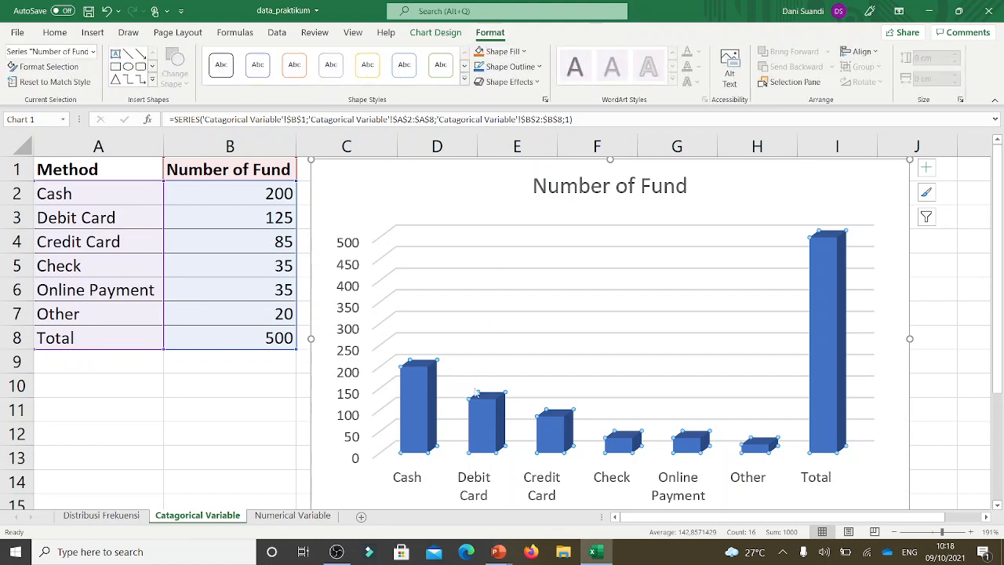
click(523, 52)
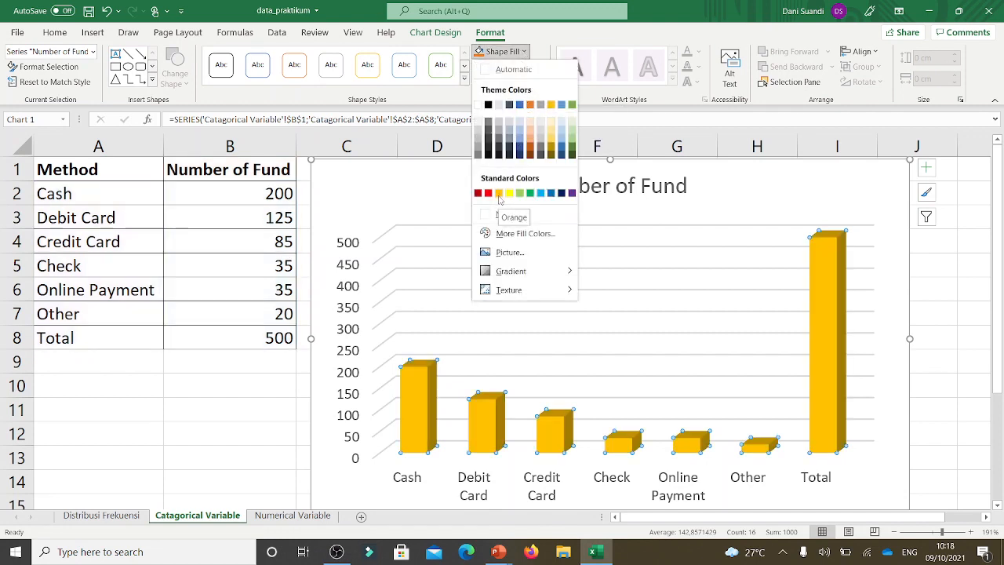
click(532, 149)
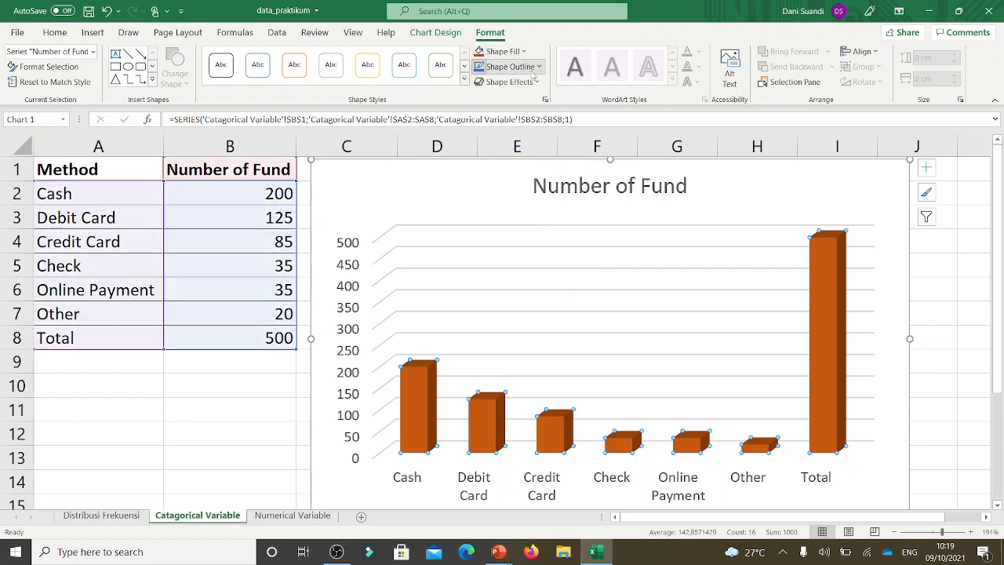
click(510, 66)
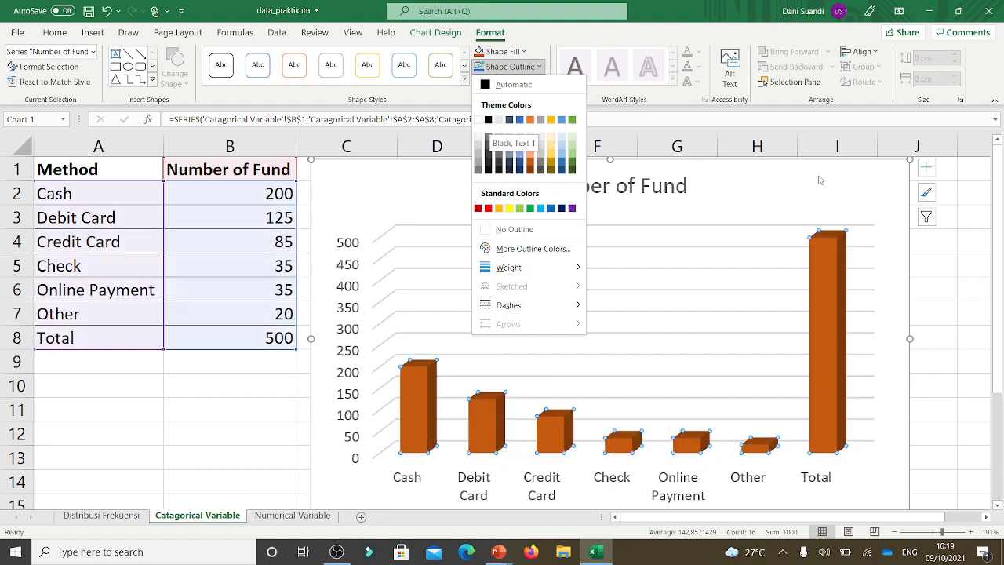
click(706, 338)
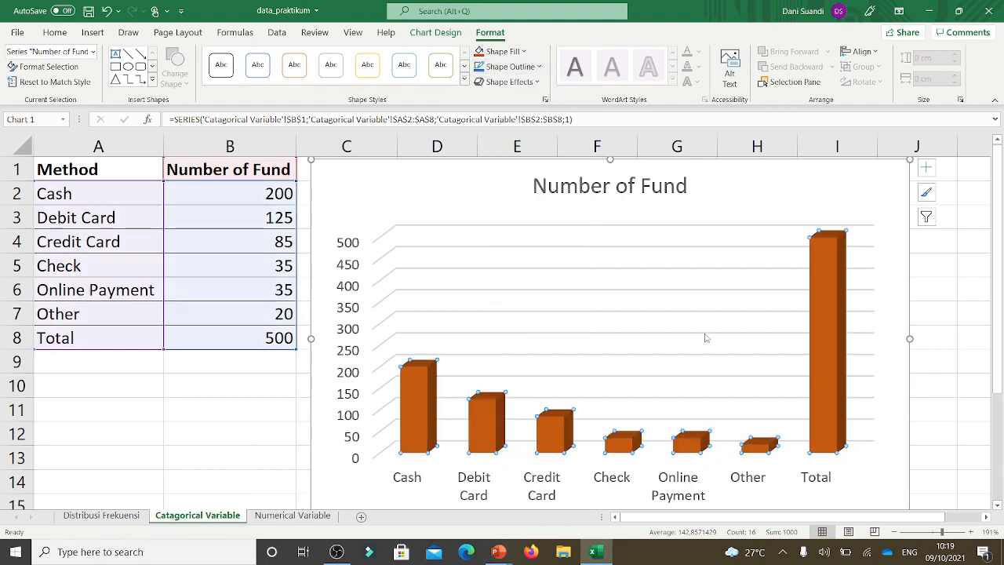
click(973, 267)
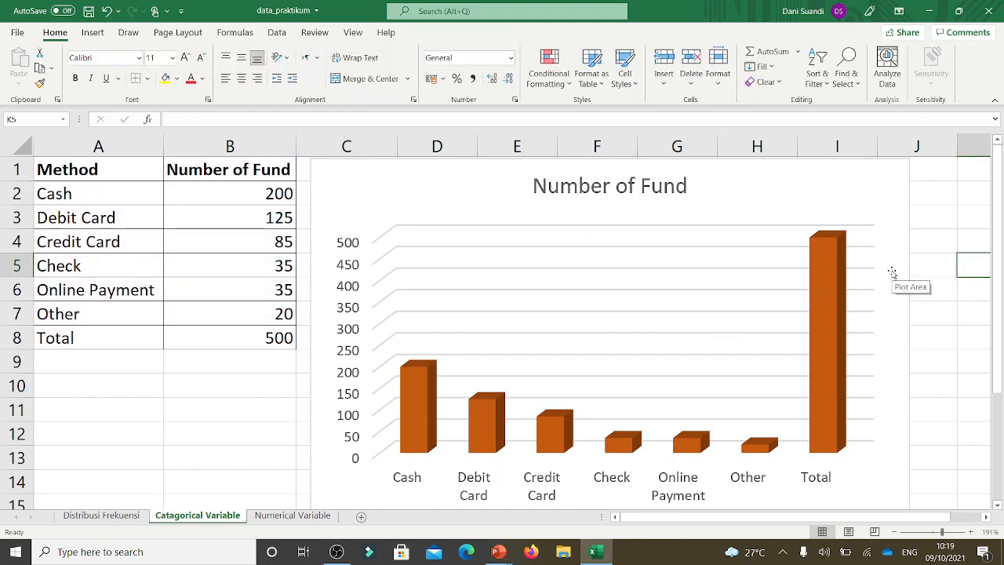
- Delete the column chart that includes the Total row
scroll(892, 272, down, 2)
scroll(892, 273, up, 2)
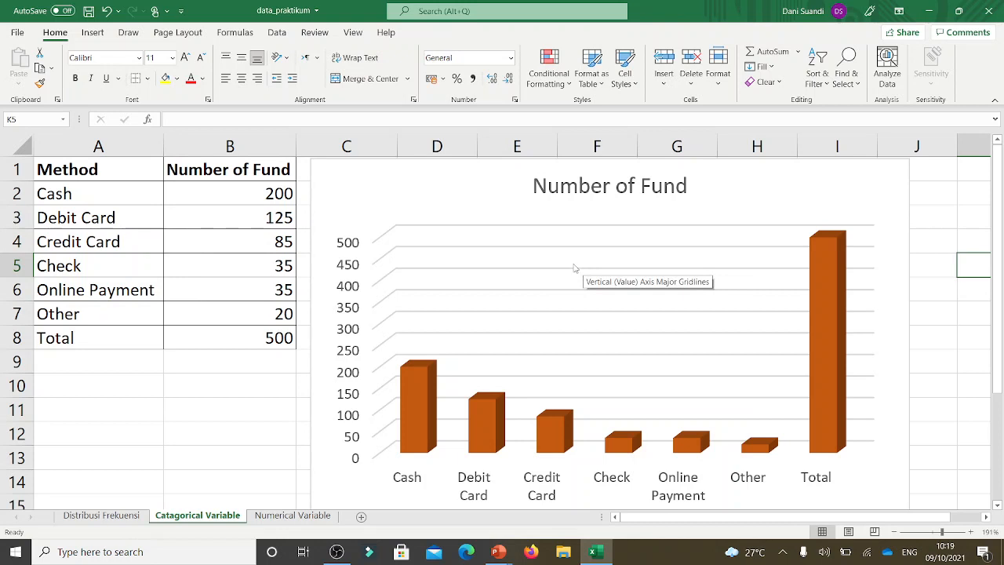
scroll(565, 268, down, 1)
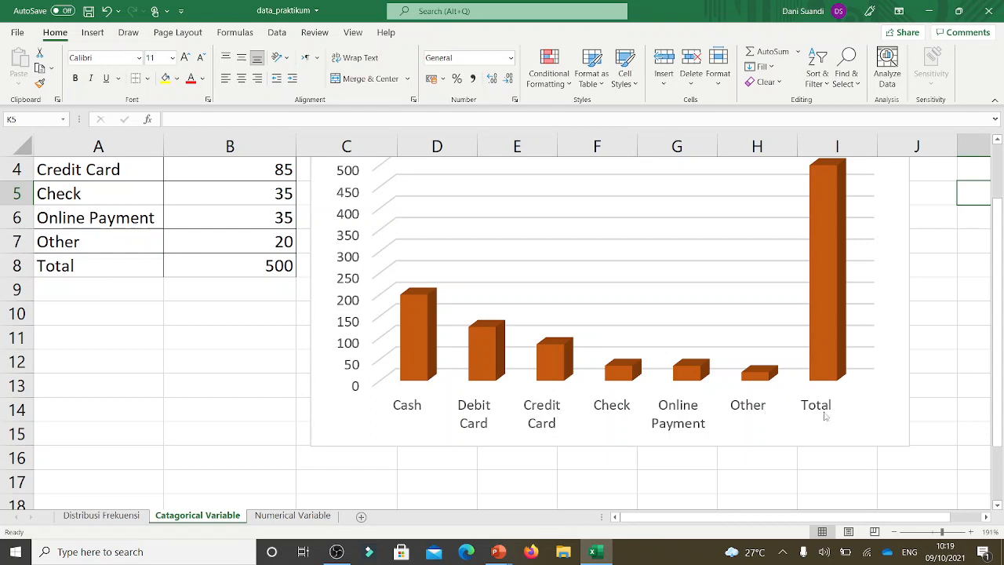
scroll(829, 369, up, 1)
scroll(671, 373, down, 1)
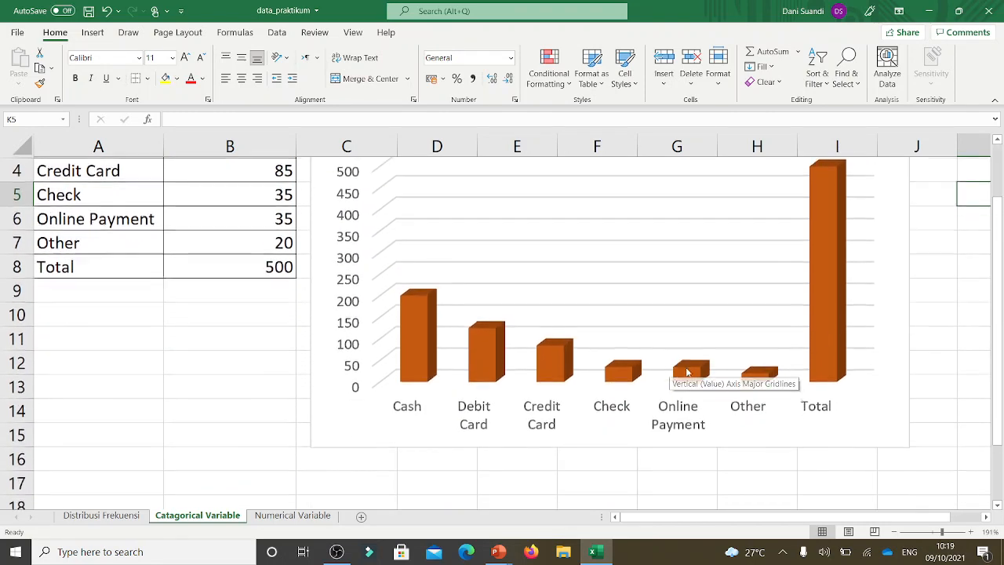
scroll(741, 359, up, 1)
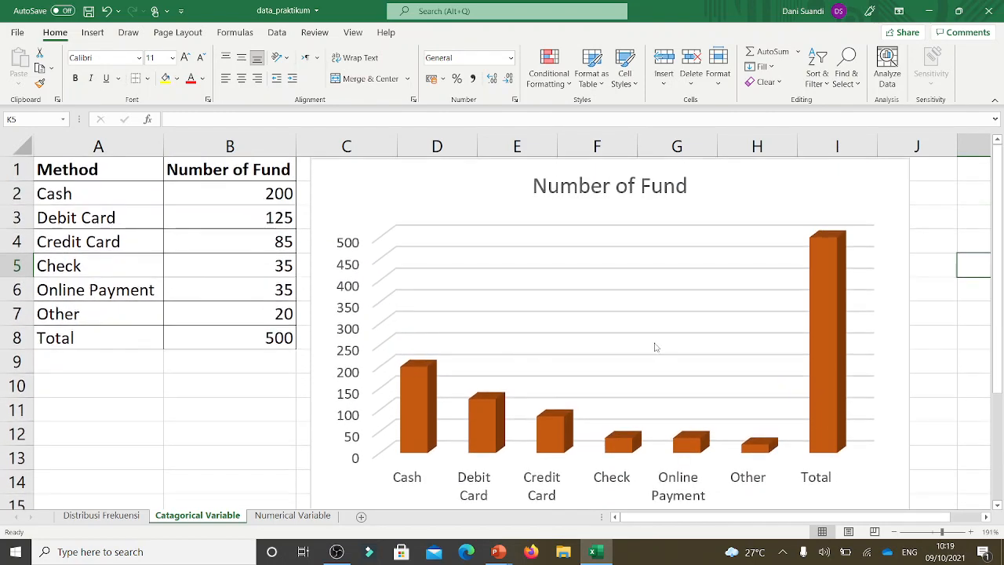
click(490, 202)
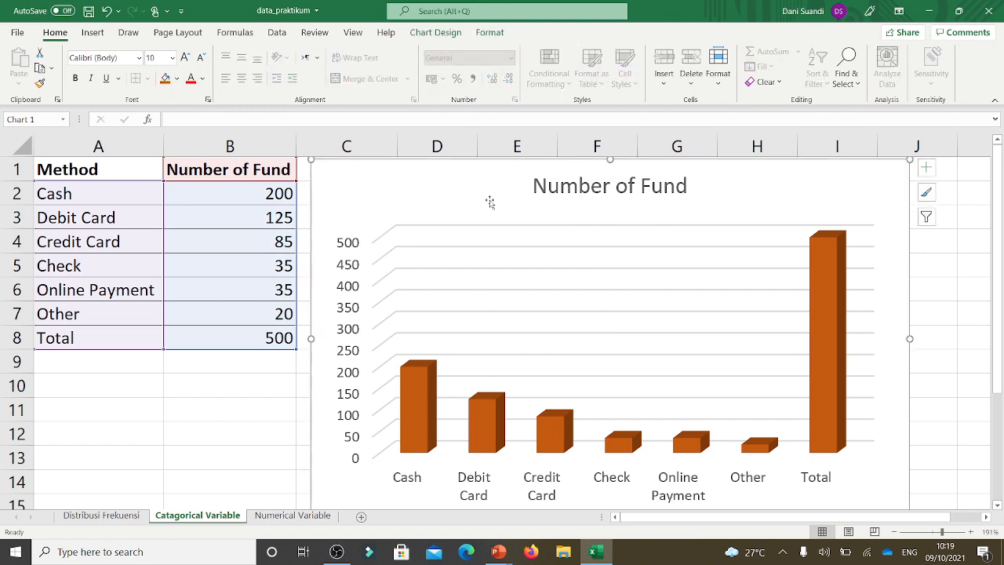
key(Delete)
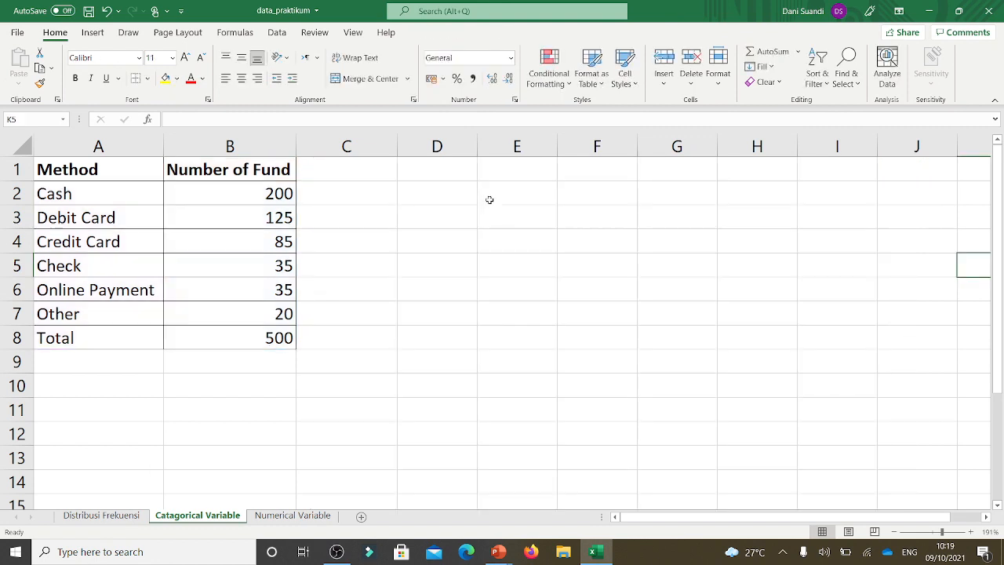
- Insert a 3-D Clustered Column chart from the payment methods and their funds in A1:B7, excluding the Total row
drag(55, 174, 233, 306)
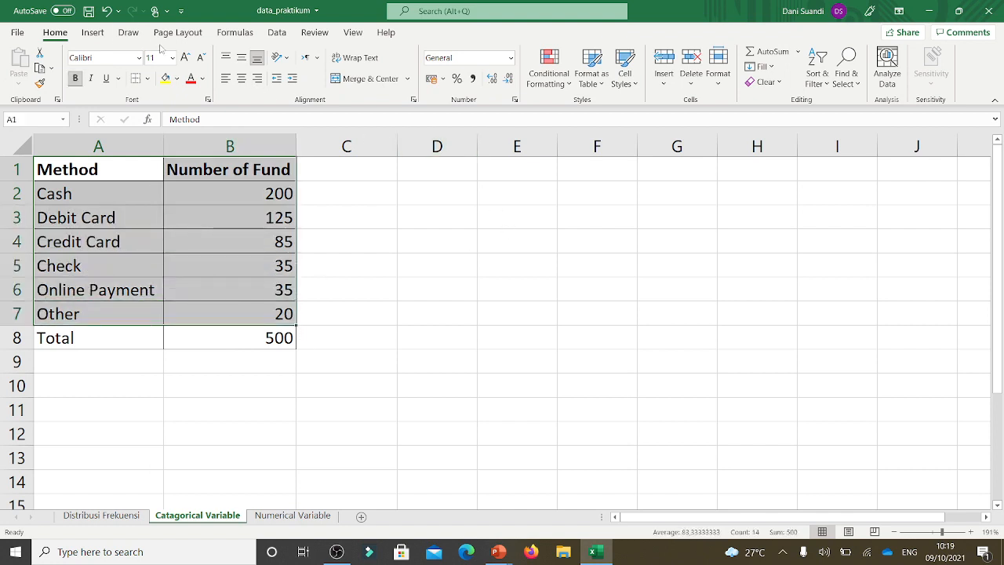
click(92, 32)
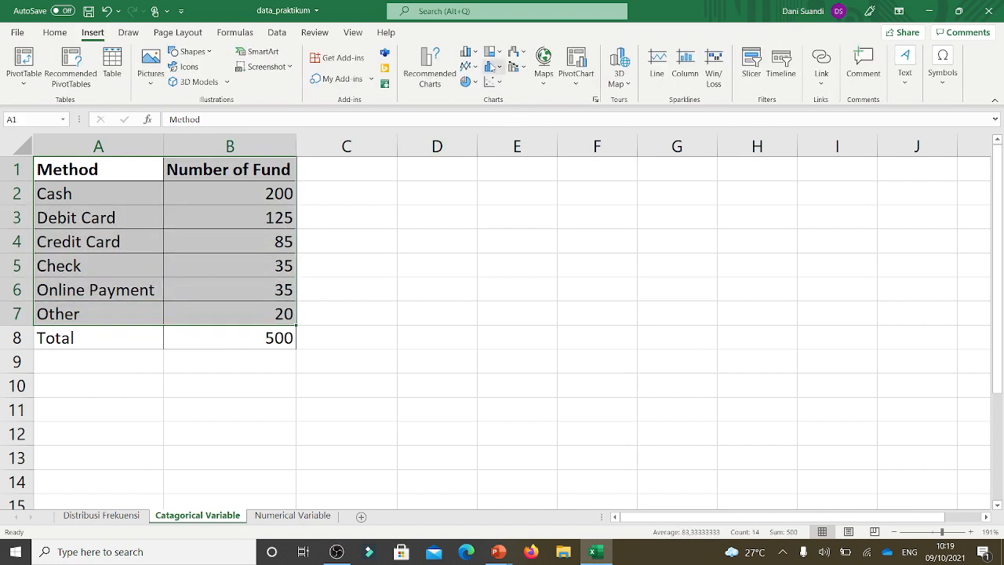
click(469, 53)
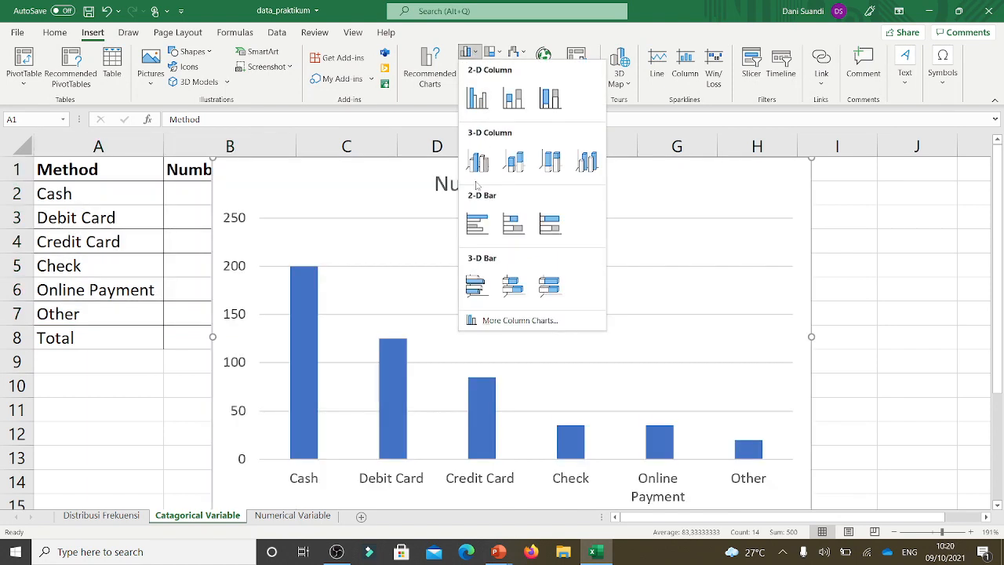
click(478, 162)
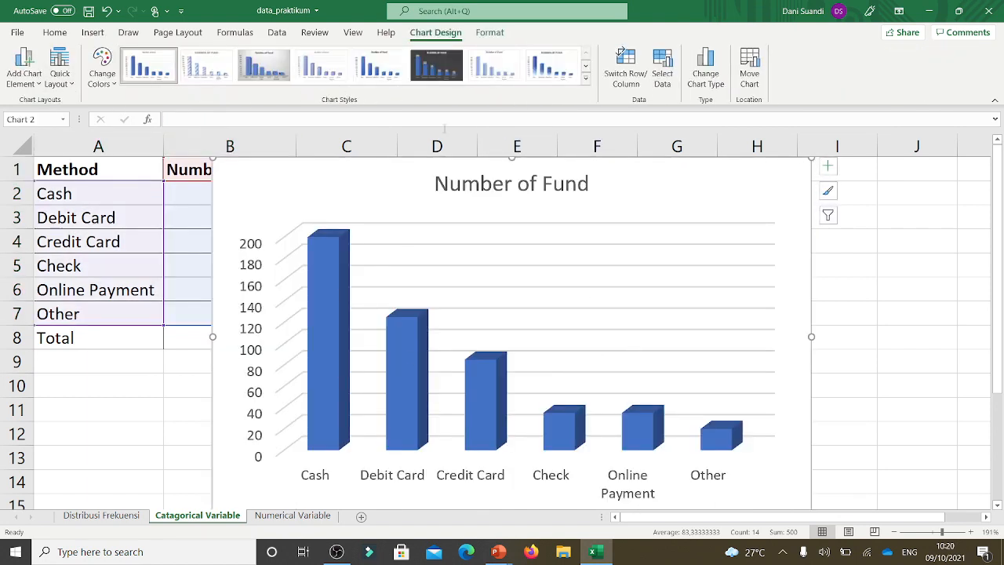
- Fill the Number of Fund data series in the new chart with dark orange
click(336, 272)
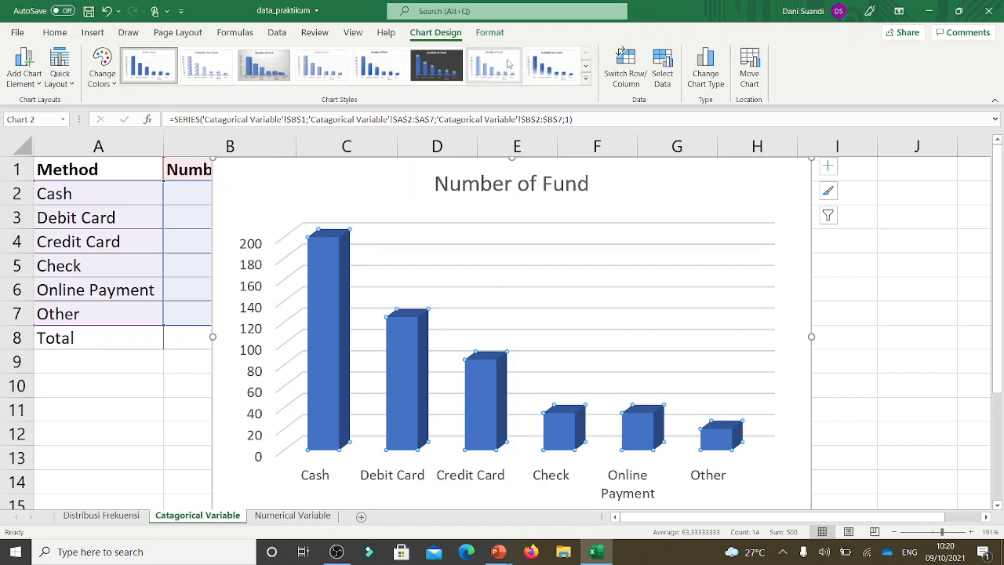
click(490, 33)
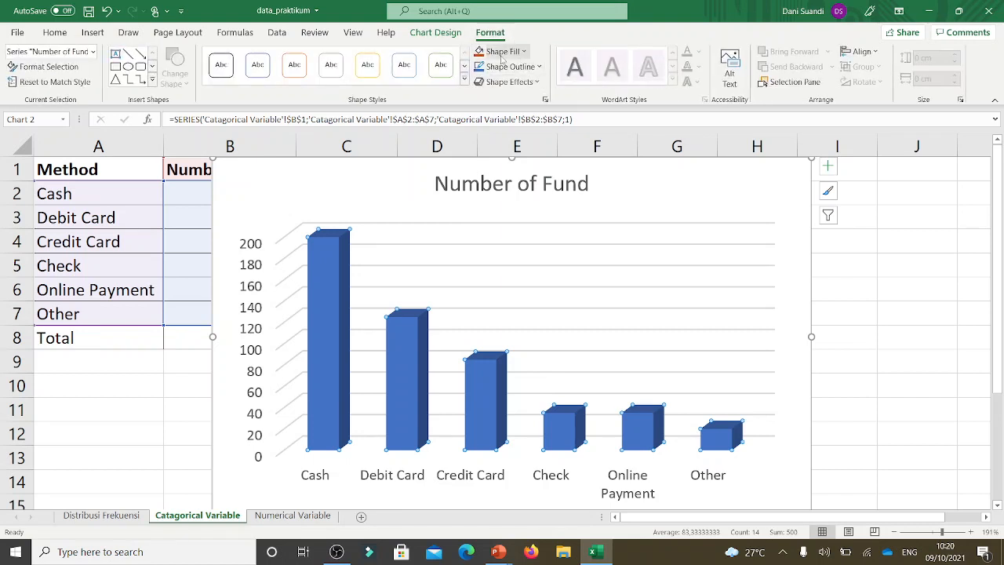
click(523, 51)
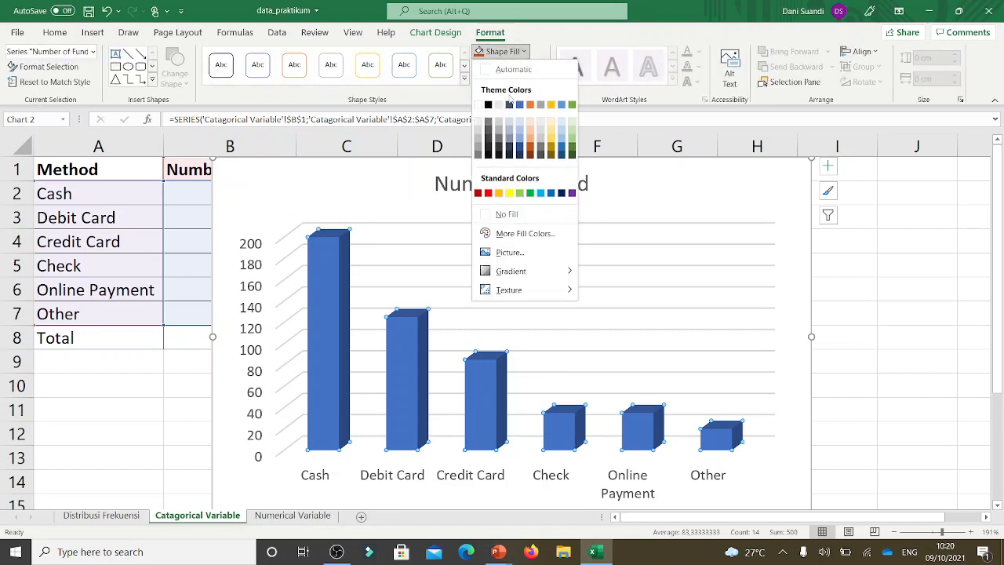
click(531, 150)
- Move the chart away from the table so its left edge sits in column E, leaving columns C and D free
drag(586, 204, 685, 197)
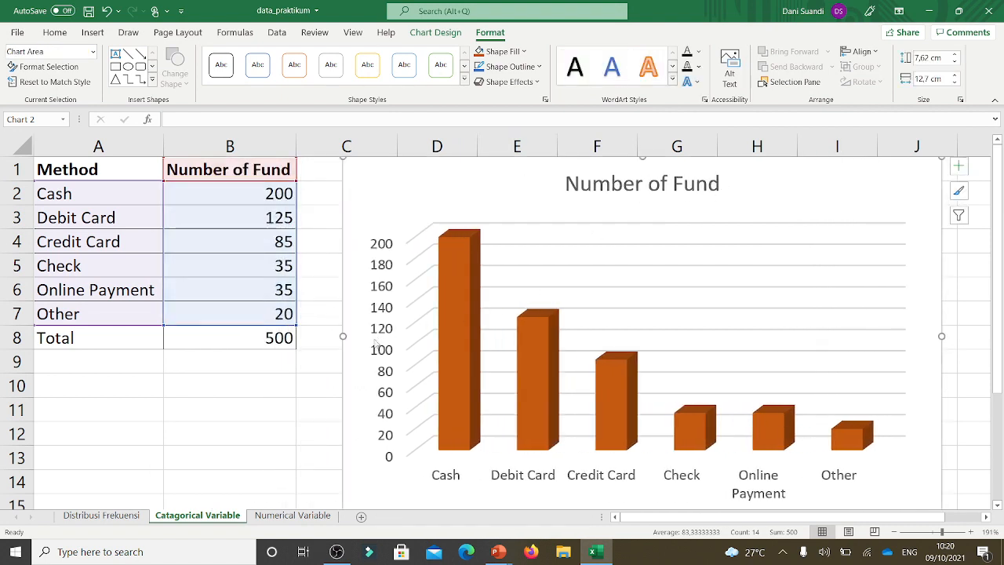
click(327, 370)
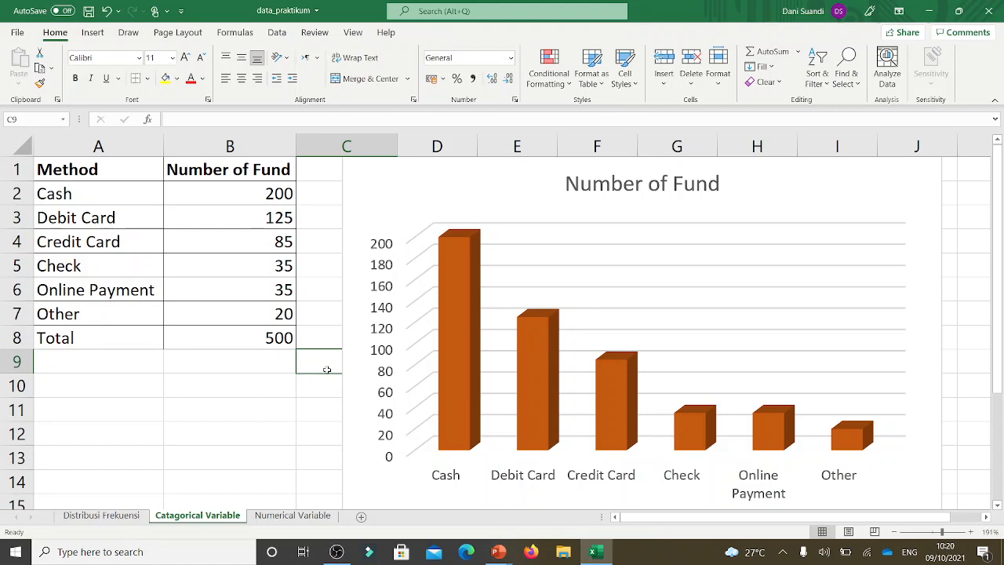
scroll(327, 369, down, 1)
scroll(327, 369, up, 1)
drag(403, 222, 598, 222)
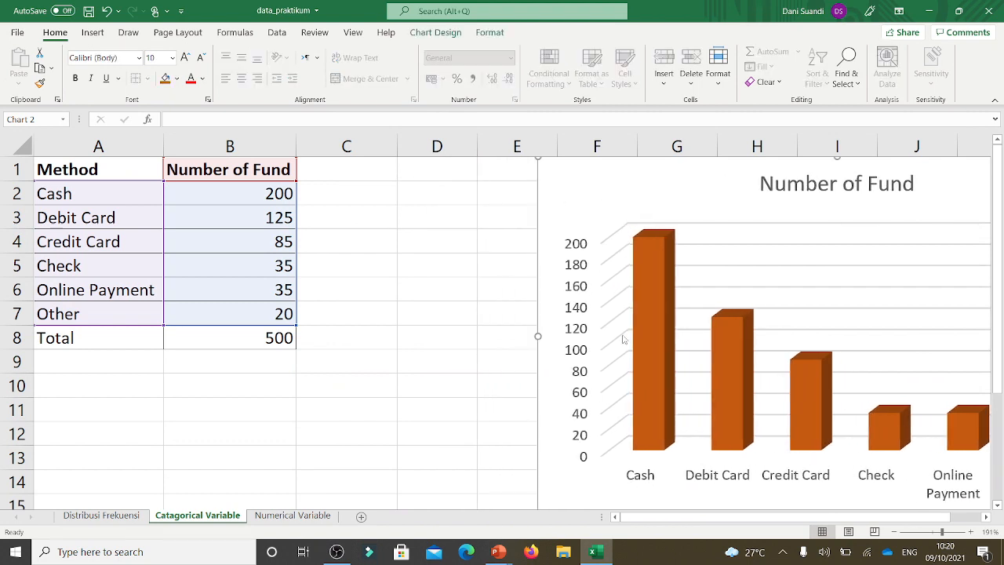
click(340, 370)
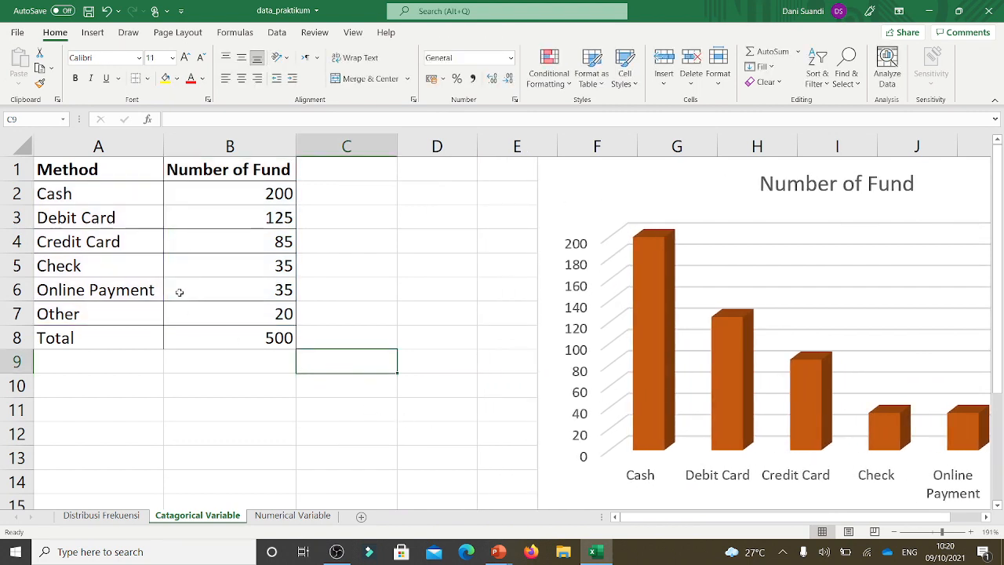
- Insert a 3-D Pie chart from the payment methods and funds in A1:B7 and move it towards column A
drag(66, 169, 247, 318)
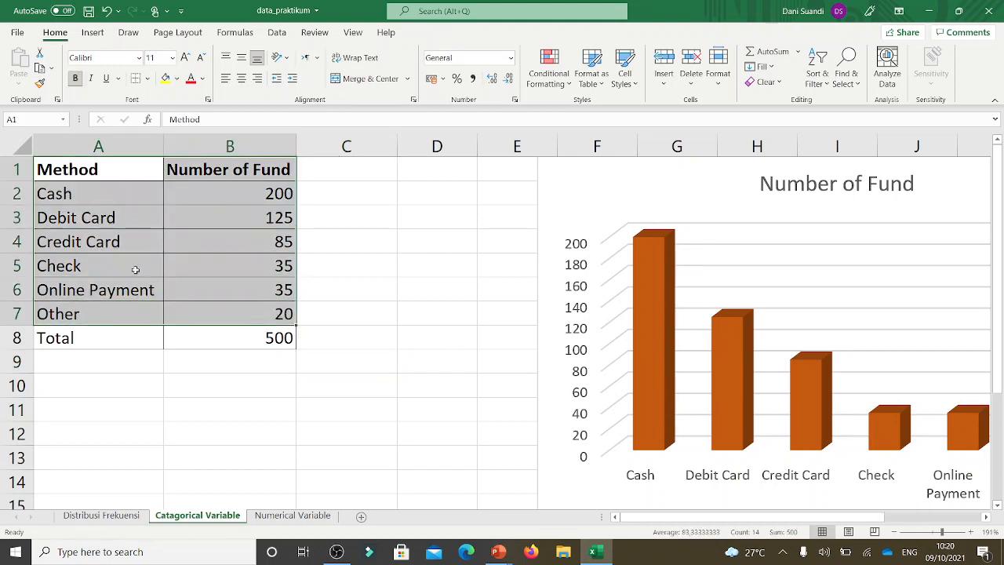
click(92, 34)
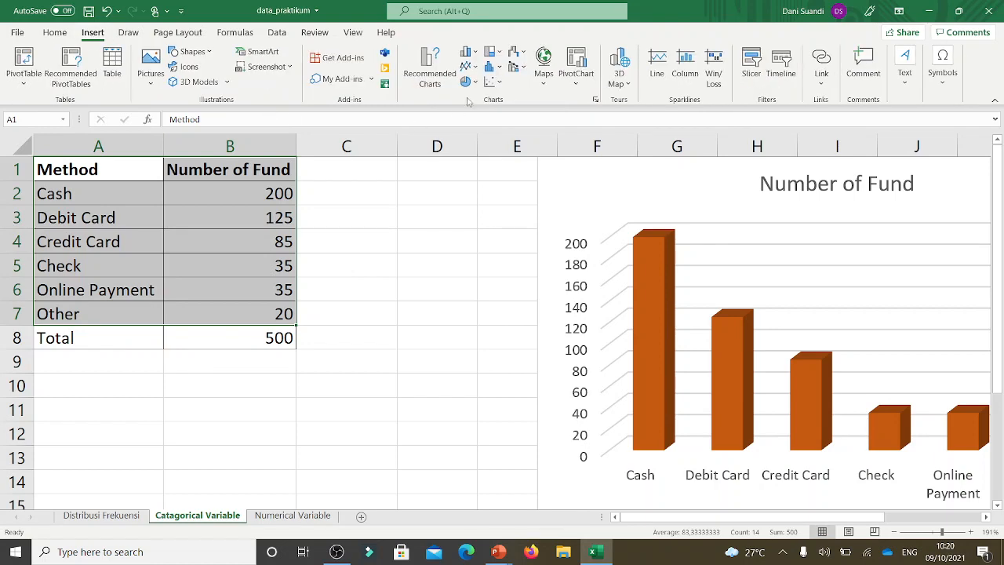
click(471, 83)
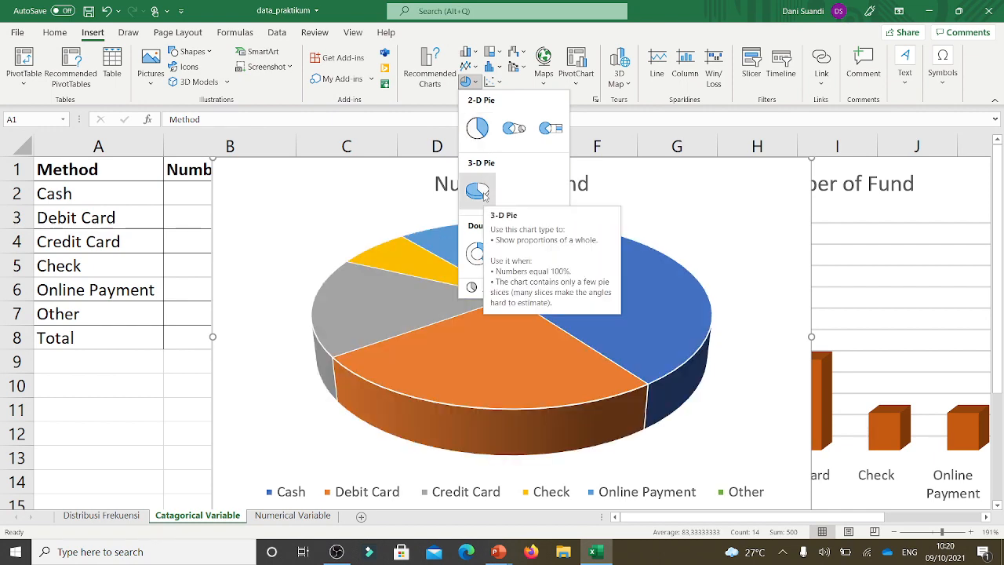
click(477, 191)
drag(415, 188, 292, 173)
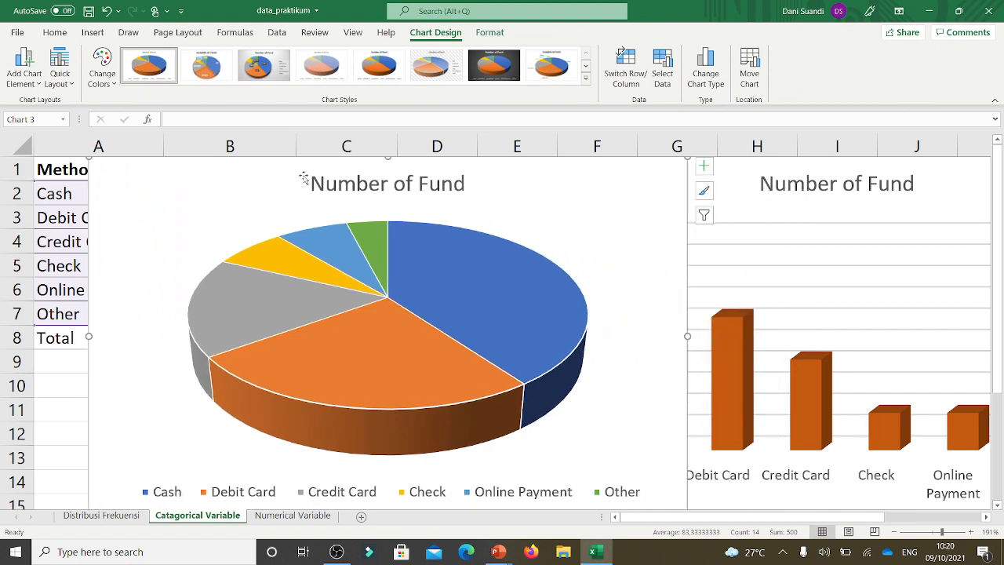
drag(513, 186, 502, 185)
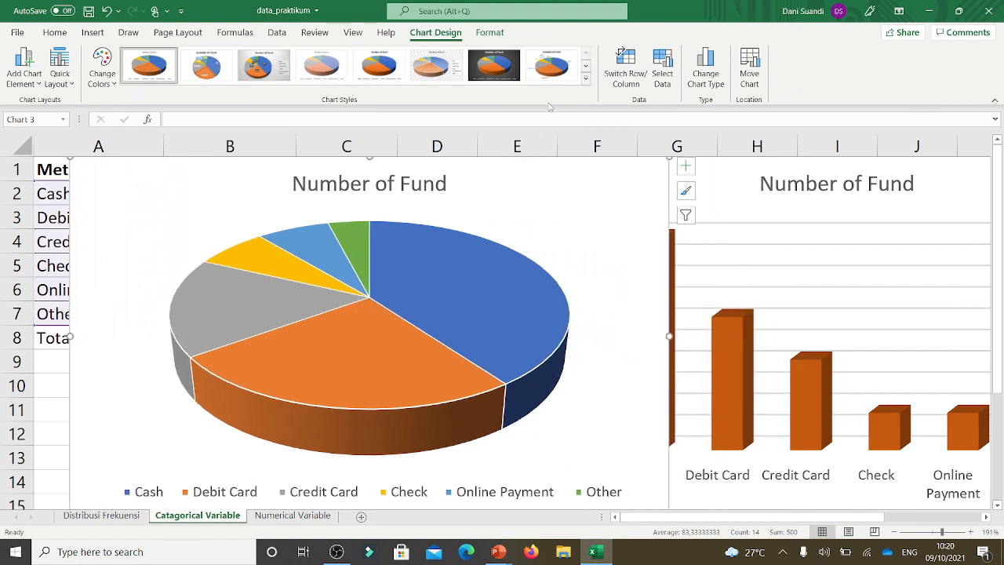
- Try chart Styles 6, 5, 3, 2 and 4 on the 3-D pie chart
click(585, 80)
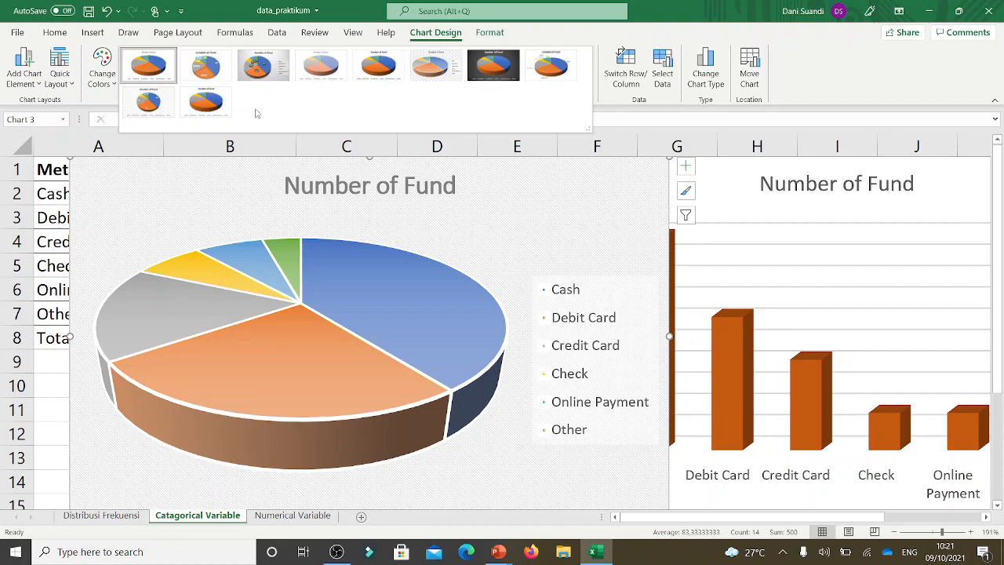
click(427, 65)
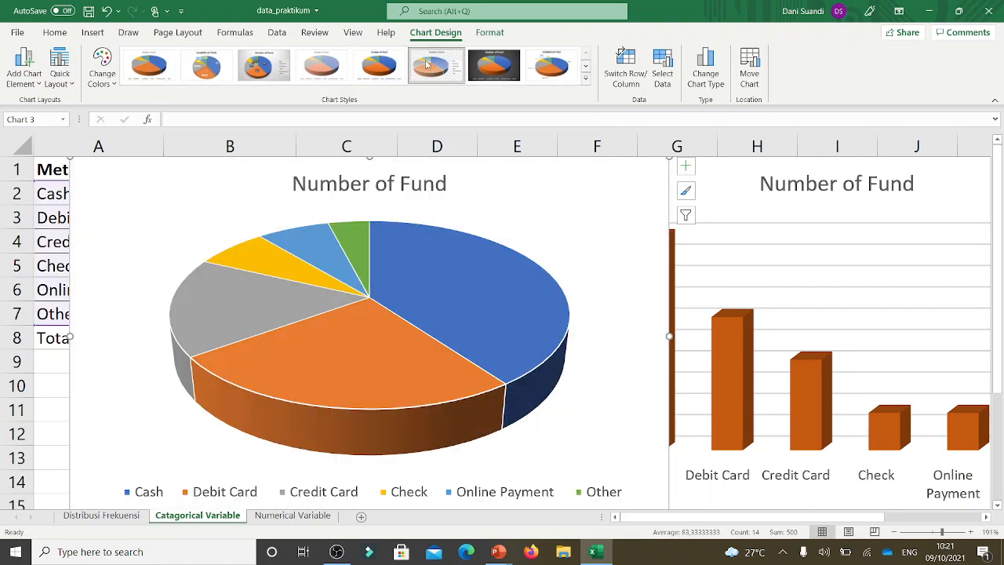
click(428, 65)
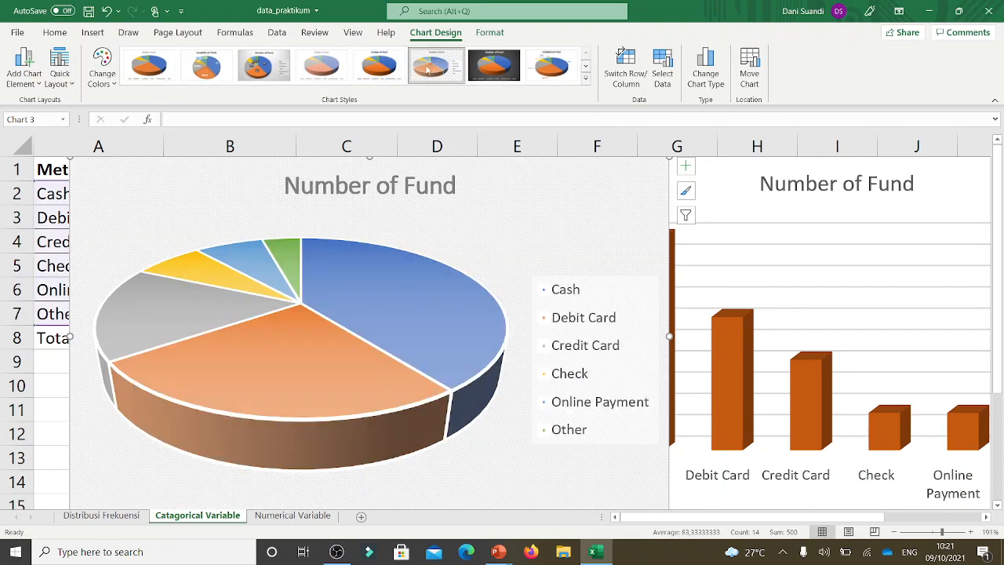
click(365, 75)
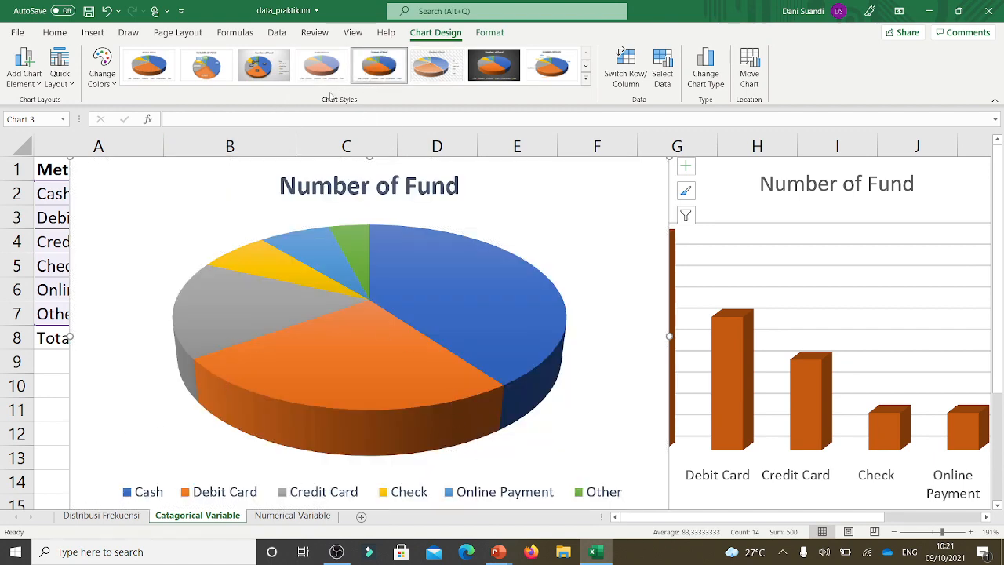
click(271, 79)
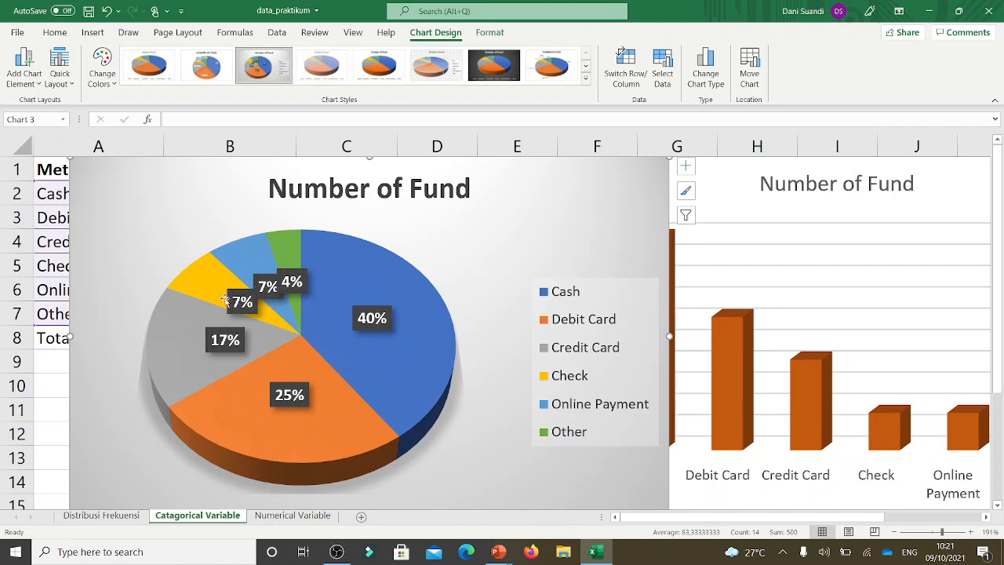
click(207, 74)
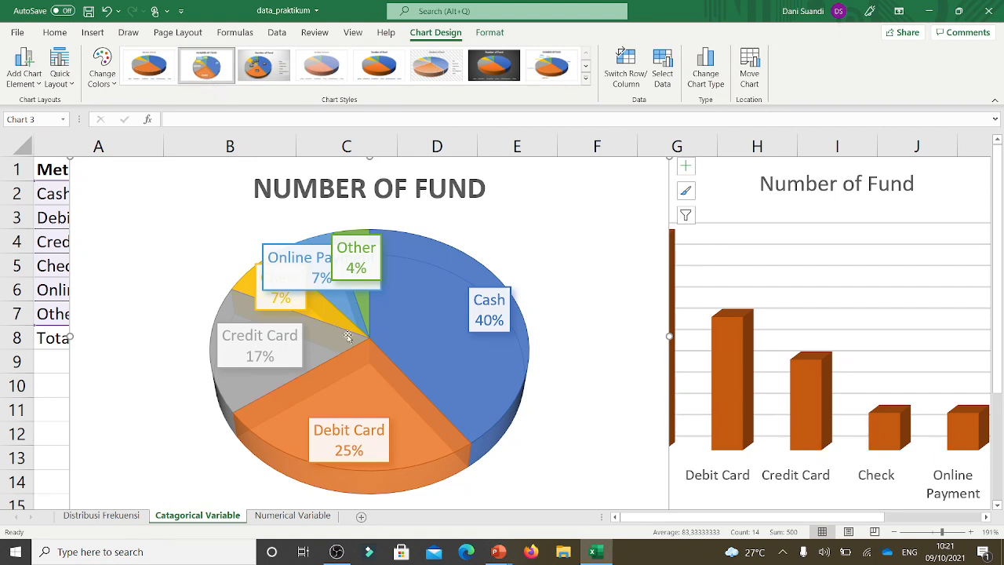
click(148, 82)
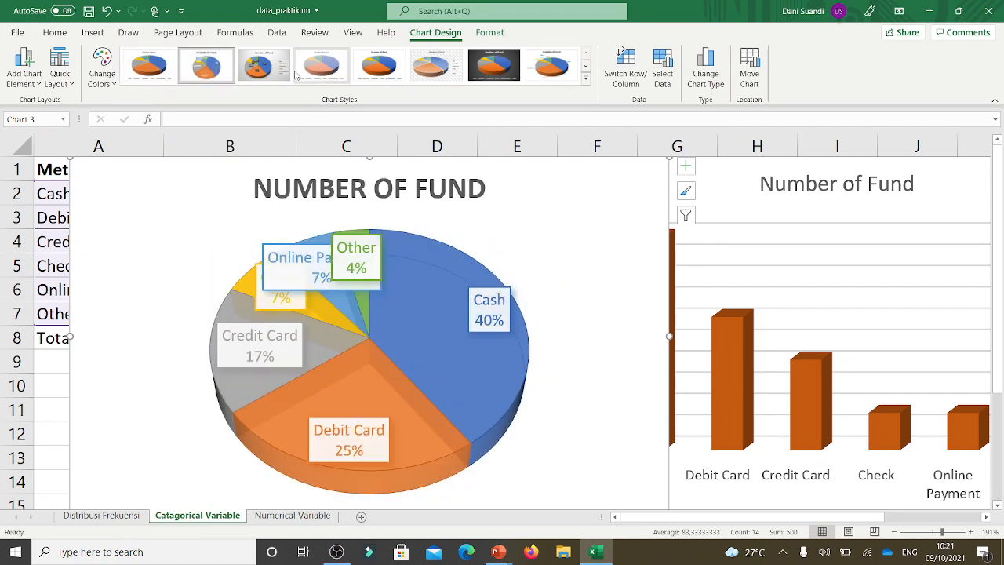
click(264, 66)
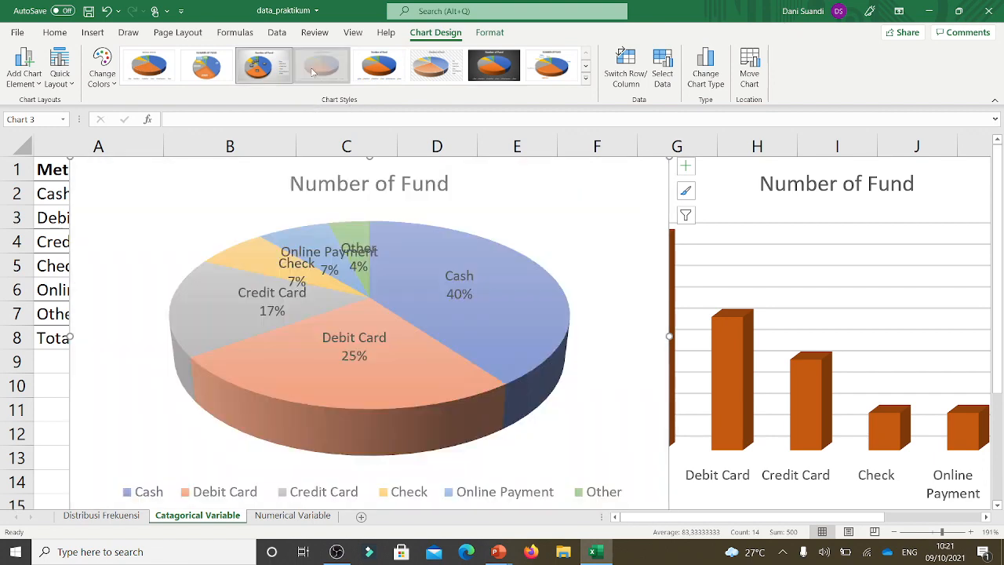
click(312, 70)
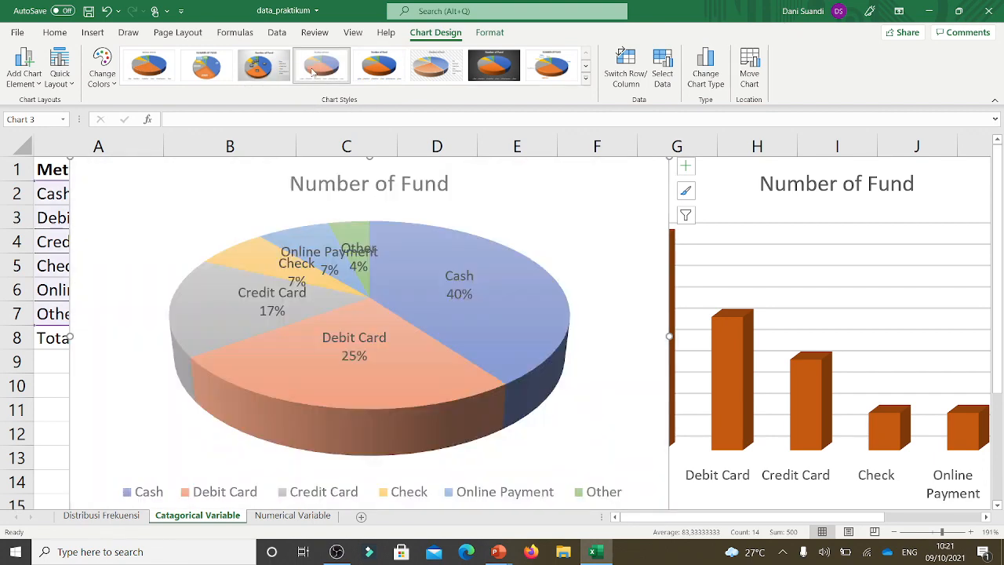
- Apply chart Style 8 to the 3-D pie chart and move the chart so its left edge sits in column B
click(383, 74)
drag(474, 168, 603, 194)
click(447, 78)
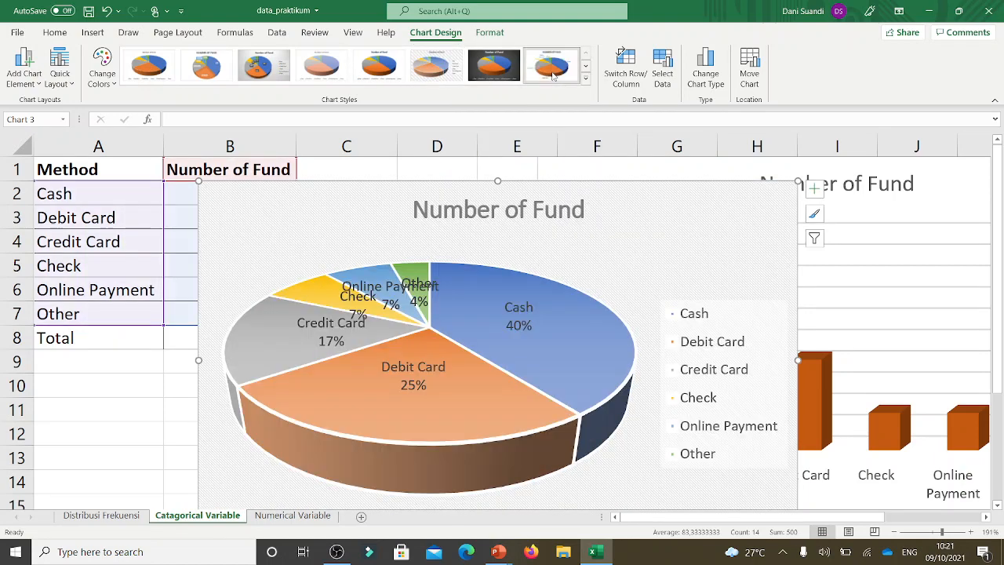
click(553, 73)
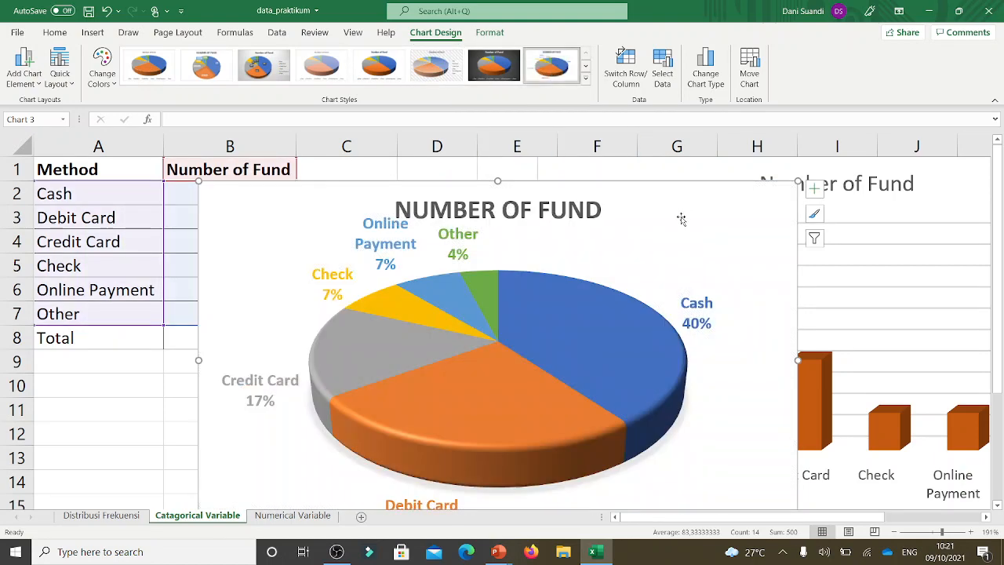
drag(682, 219, 724, 196)
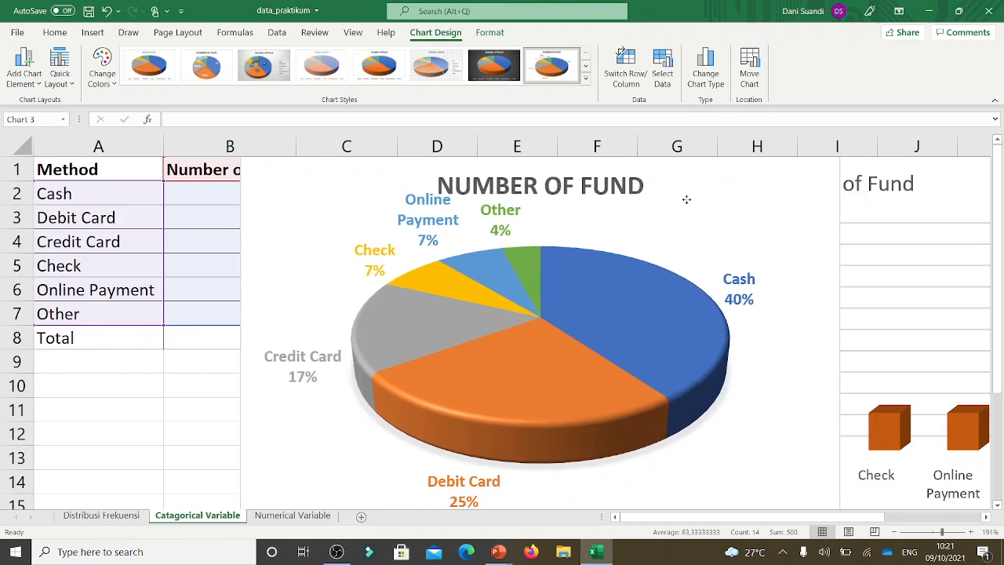
drag(344, 218, 330, 218)
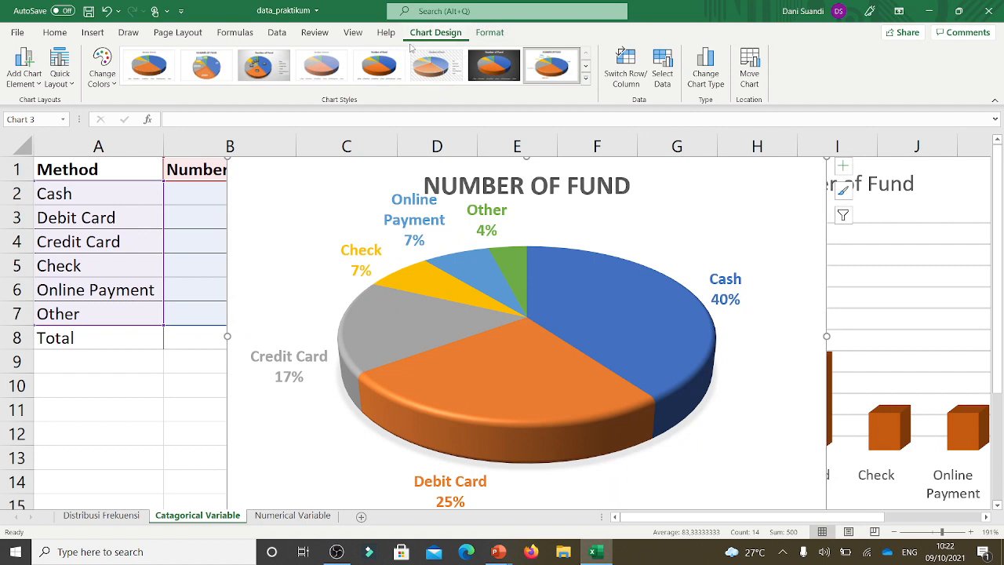
- Apply quick Layout 6 to the 3-D pie chart and shift the chart slightly away from the table
click(65, 84)
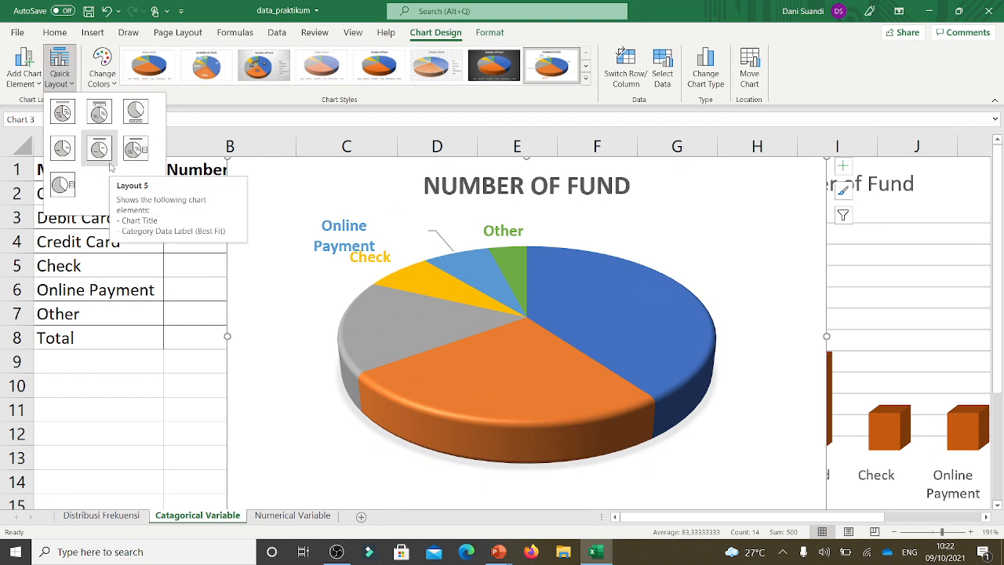
click(135, 154)
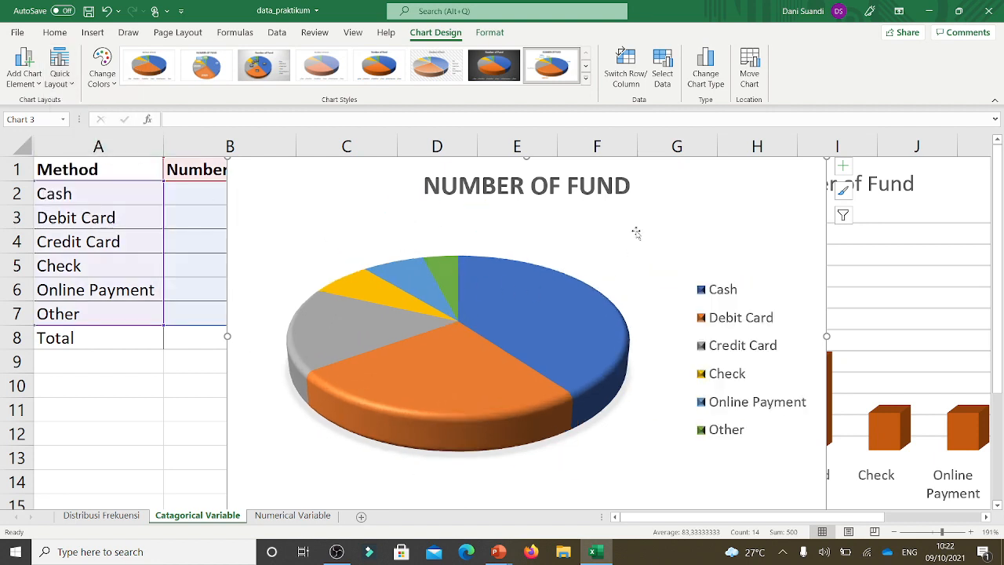
drag(656, 206, 683, 193)
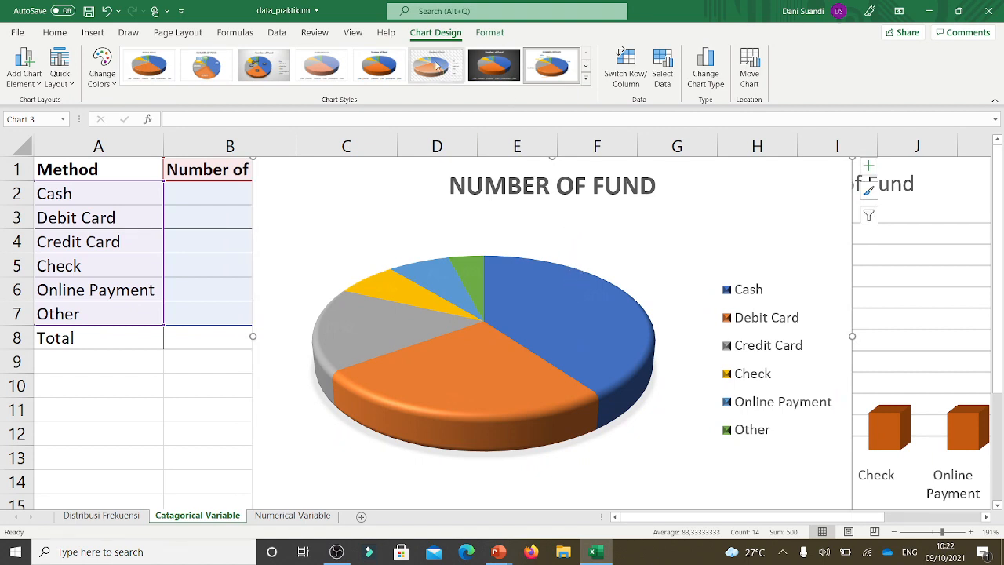
- Delete the 3-D pie chart
click(585, 79)
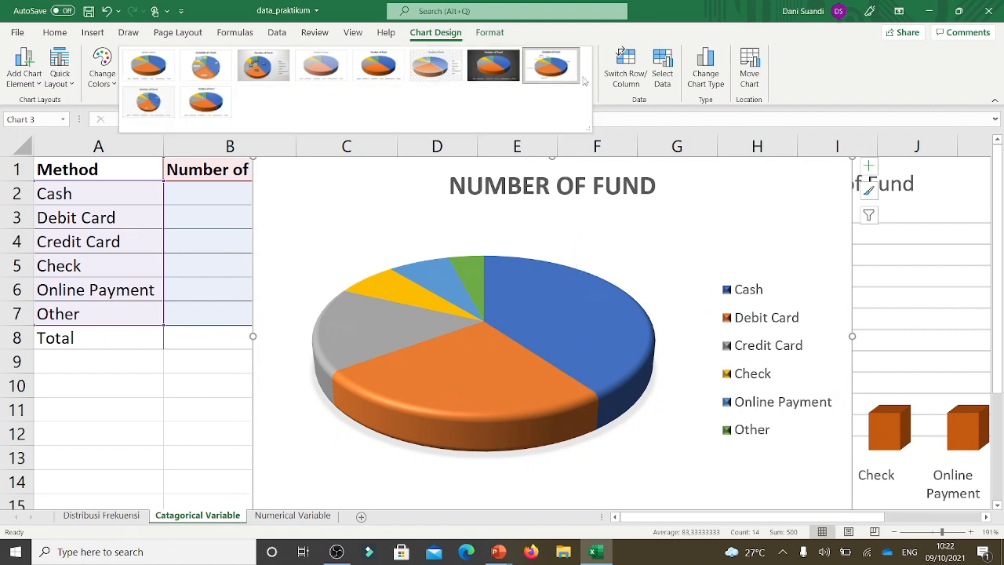
click(267, 207)
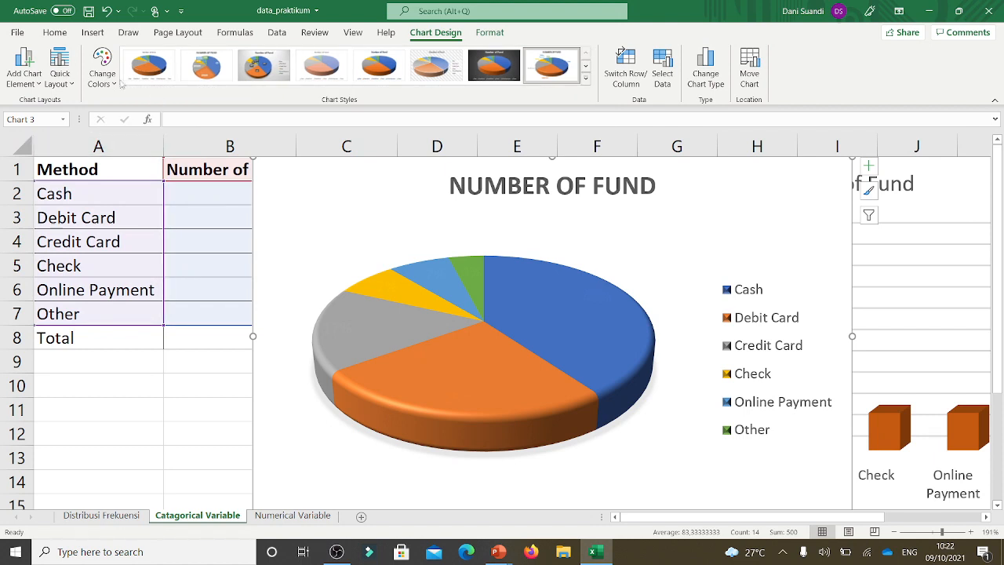
key(Delete)
- Insert a 2-D Pie chart from the payment methods and funds in A1:B7, excluding the Total row
click(90, 37)
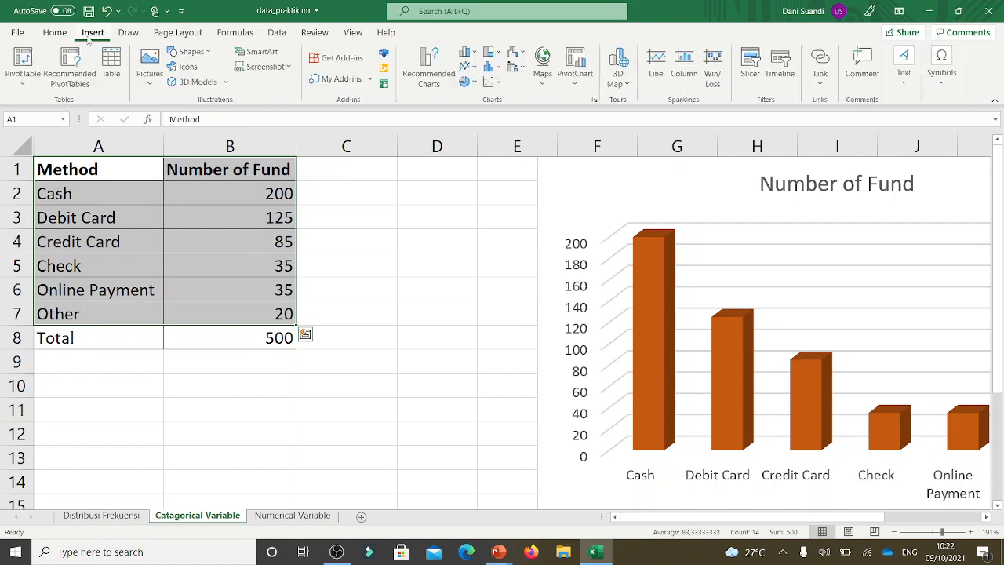
click(468, 81)
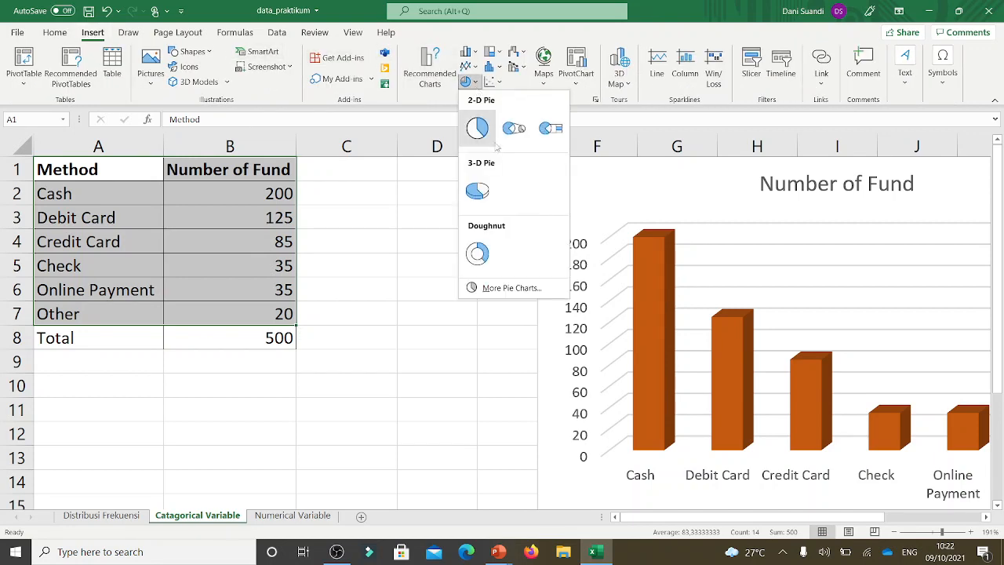
click(479, 128)
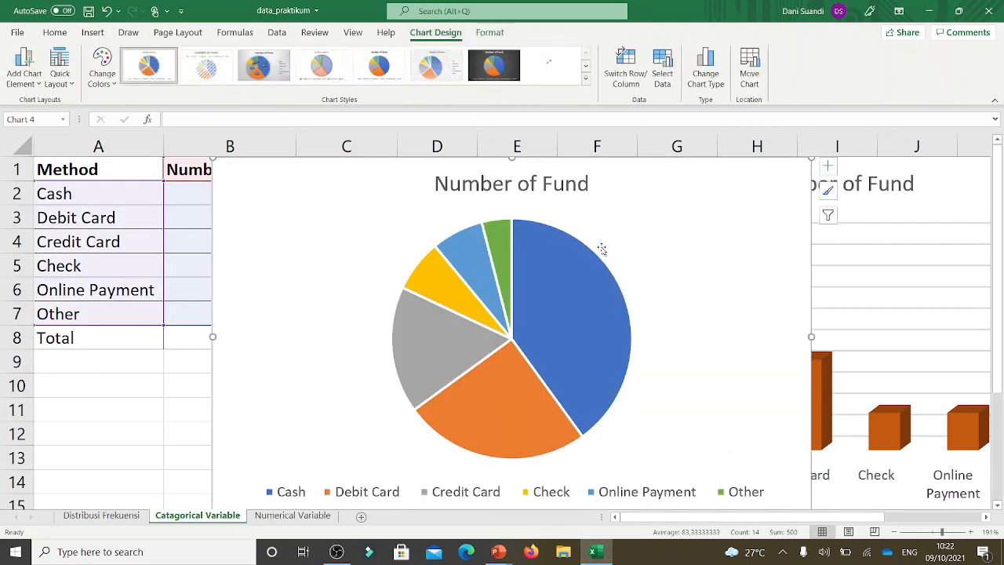
drag(641, 220, 666, 209)
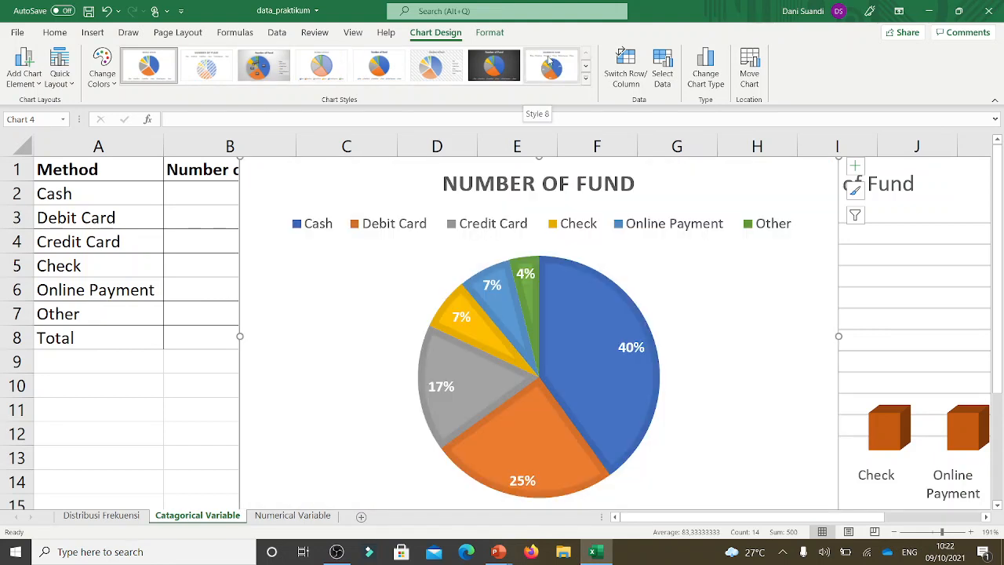
- Apply chart Style 8 to the 2-D pie chart and move it off the table to the start of column D
click(551, 63)
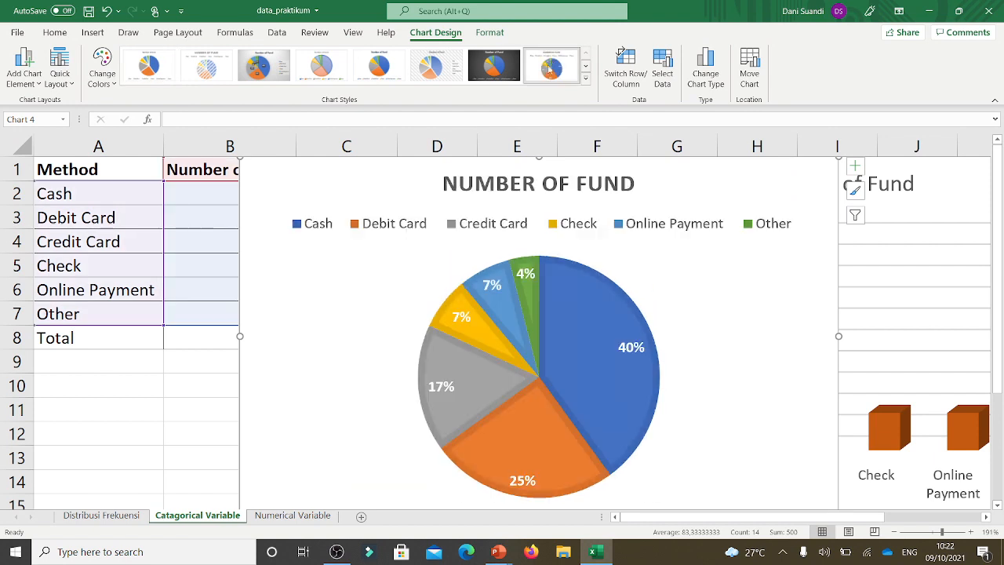
drag(420, 195, 549, 175)
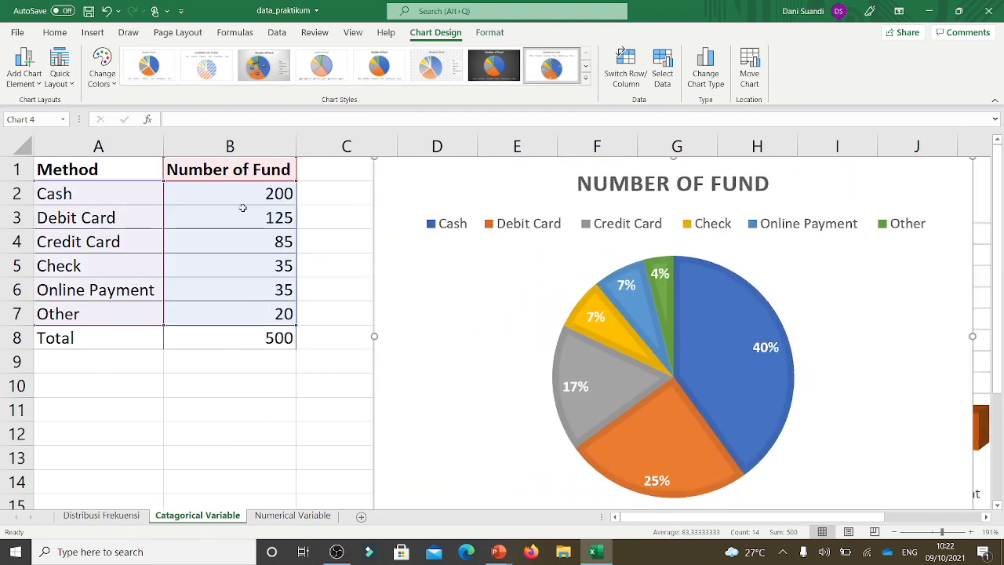
drag(425, 194, 446, 203)
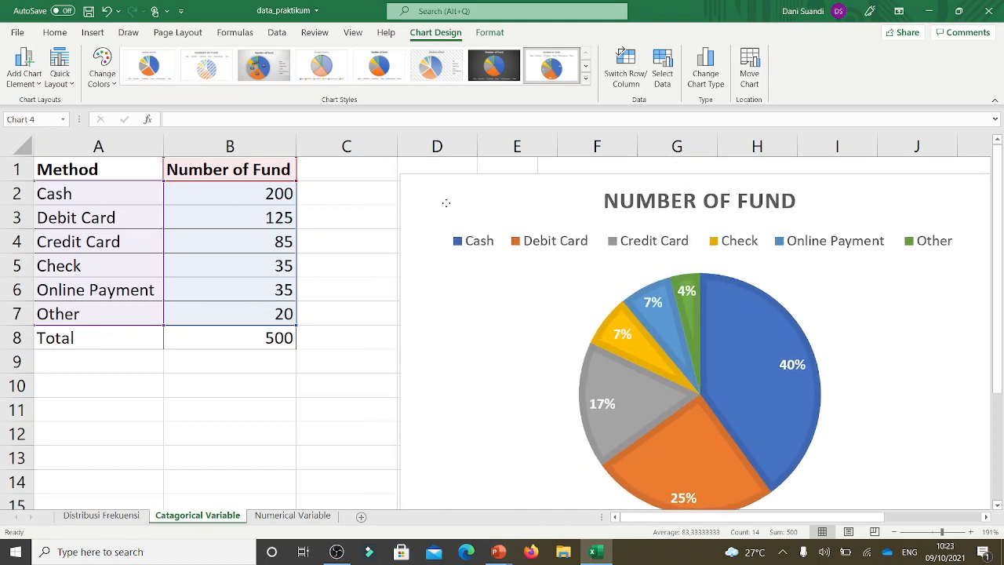
drag(445, 202, 446, 203)
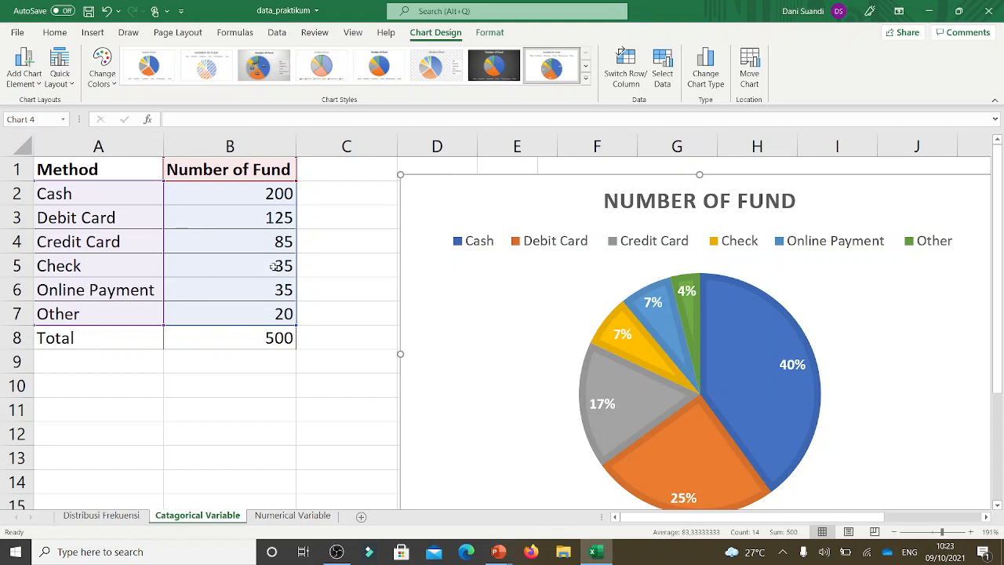
click(632, 204)
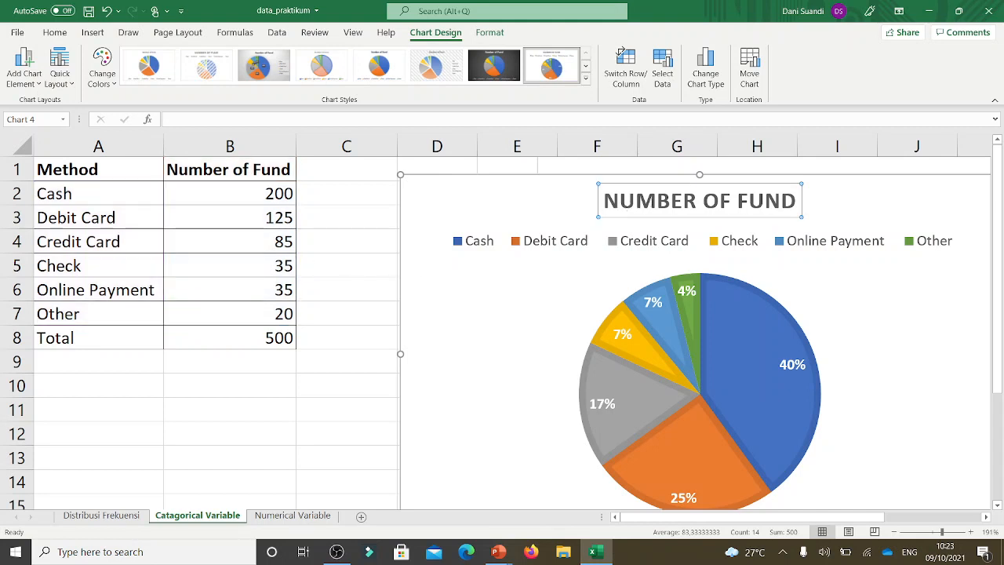
double_click(651, 202)
double_click(709, 201)
click(518, 208)
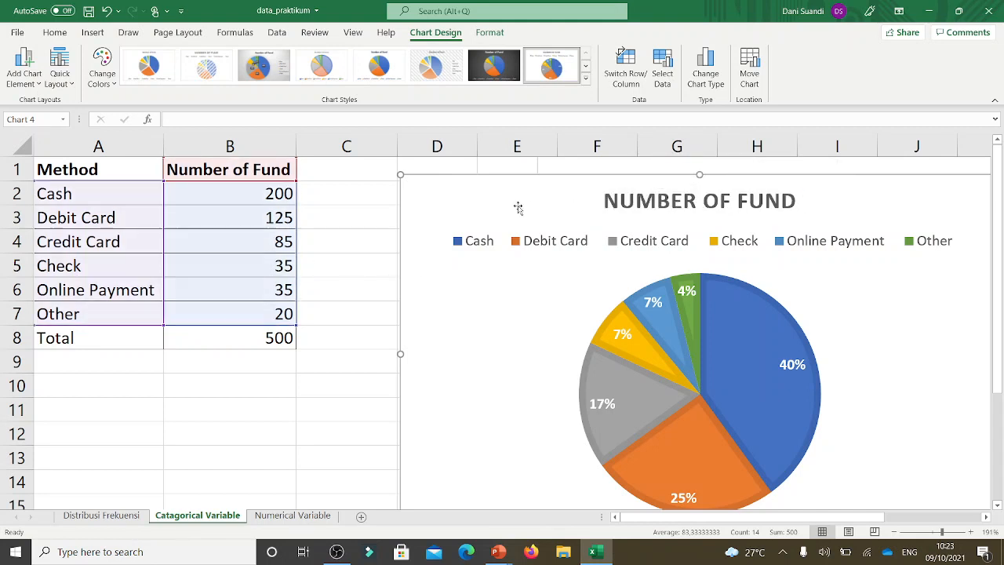
- Move the pie chart's upper-left corner to about cell E6, the column chart to the start of column E, and its plot area slightly down
drag(518, 208, 665, 316)
drag(550, 200, 494, 190)
drag(584, 319, 569, 309)
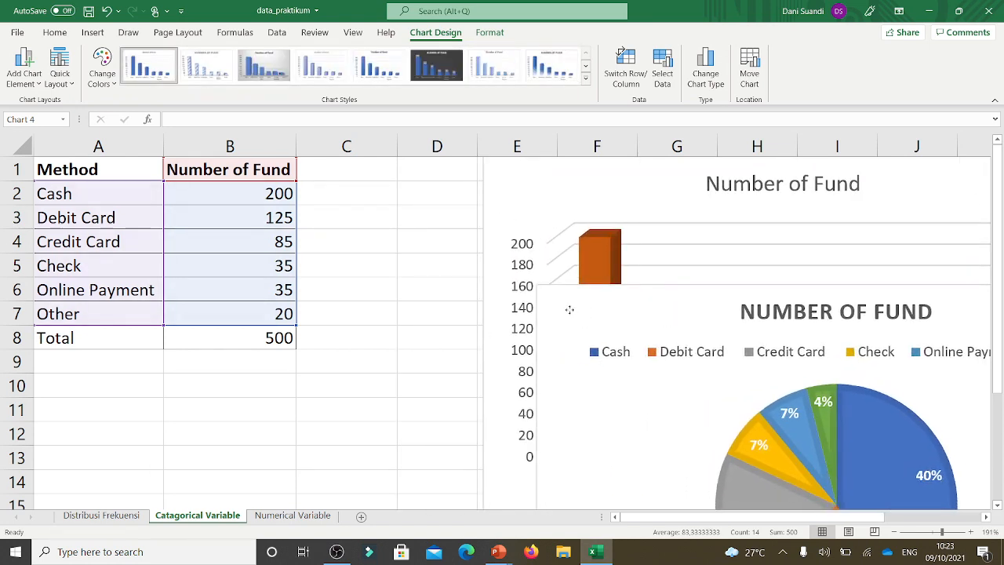
mouse_move(519, 226)
mouse_down()
mouse_move(518, 244)
mouse_move(519, 230)
mouse_up()
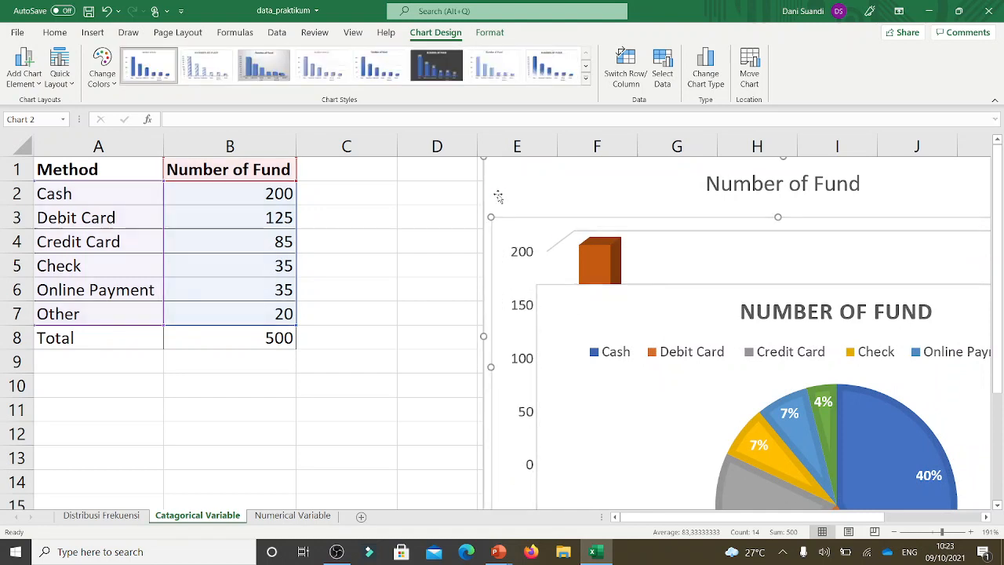
- Undo the last move of the column chart's plot area and deselect the chart
key(ctrl+z)
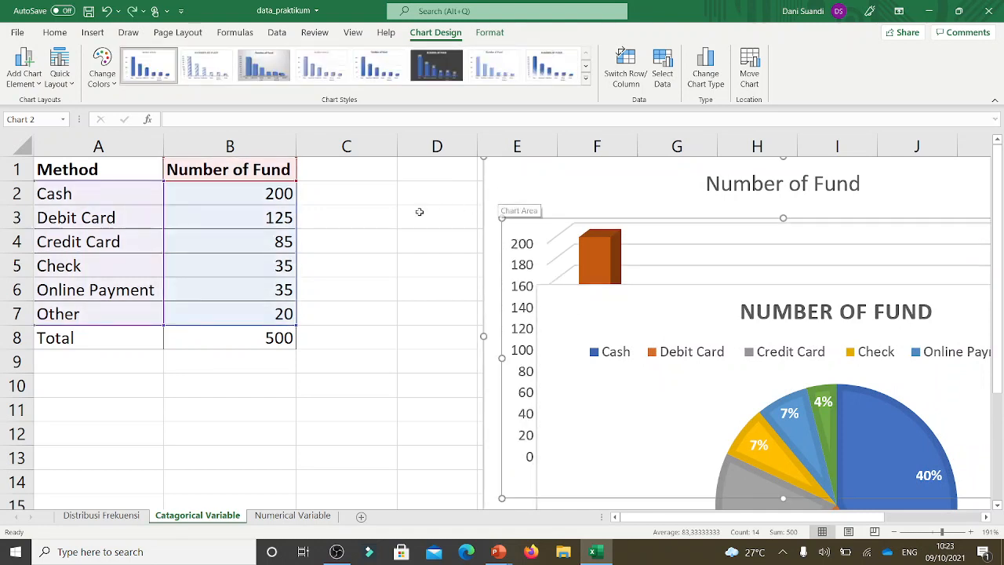
click(319, 197)
- Insert a Doughnut chart from the payment methods and funds in A1:B7, excluding the Total row, and shift it over column A
drag(152, 174, 166, 309)
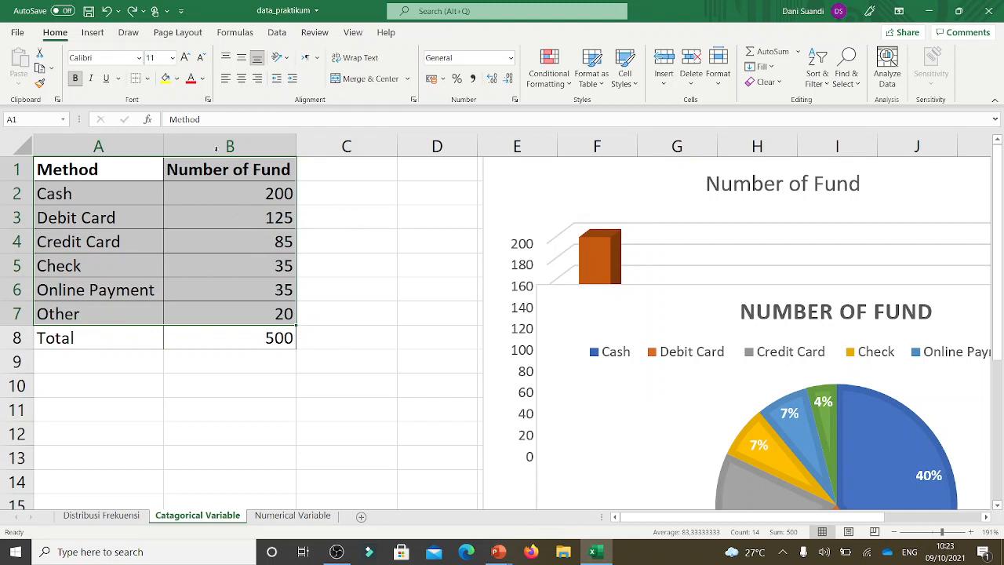
click(94, 33)
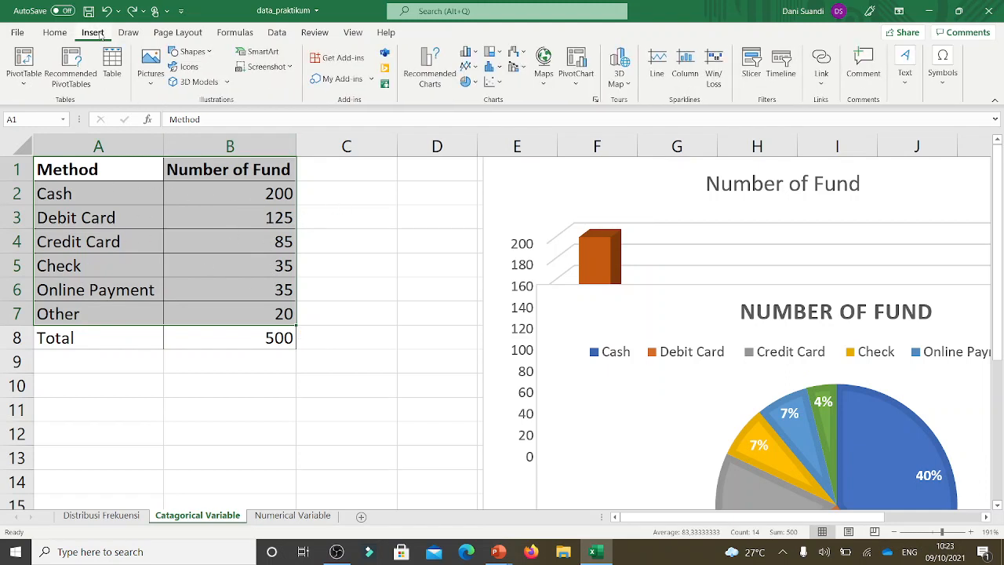
click(469, 83)
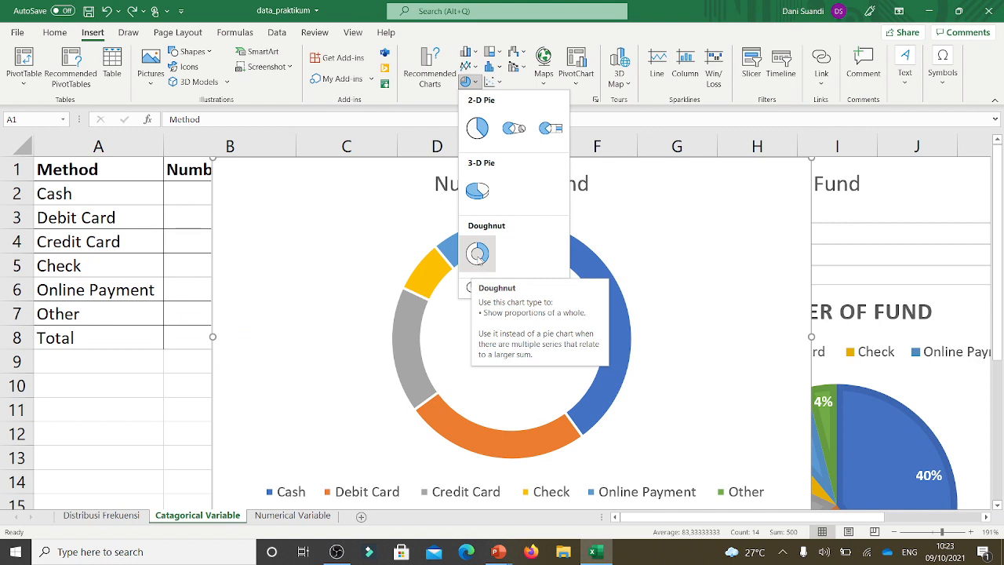
click(477, 253)
drag(389, 231, 242, 192)
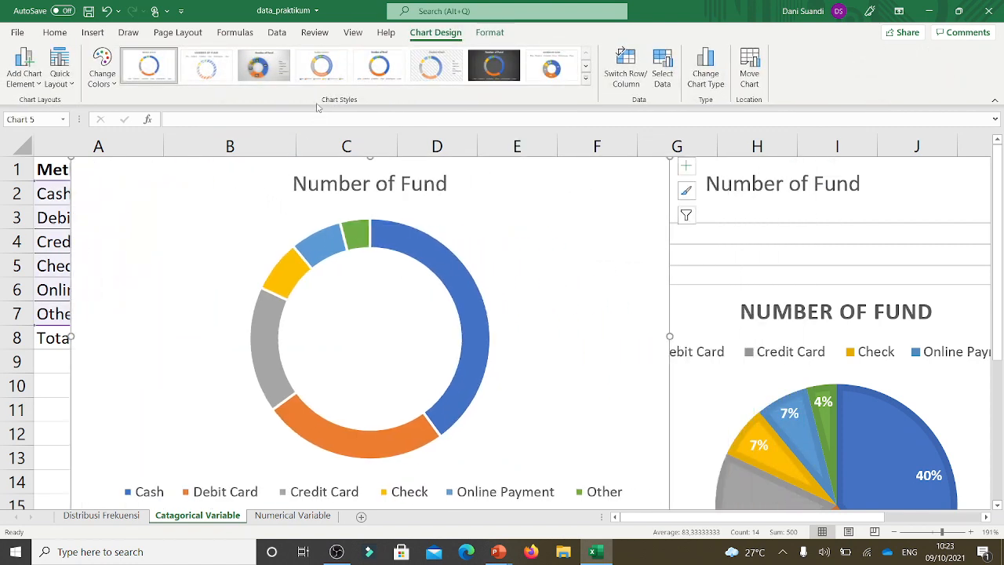
- Try chart Styles 4 to 8 on the doughnut chart and finish with Style 1
click(321, 69)
click(376, 77)
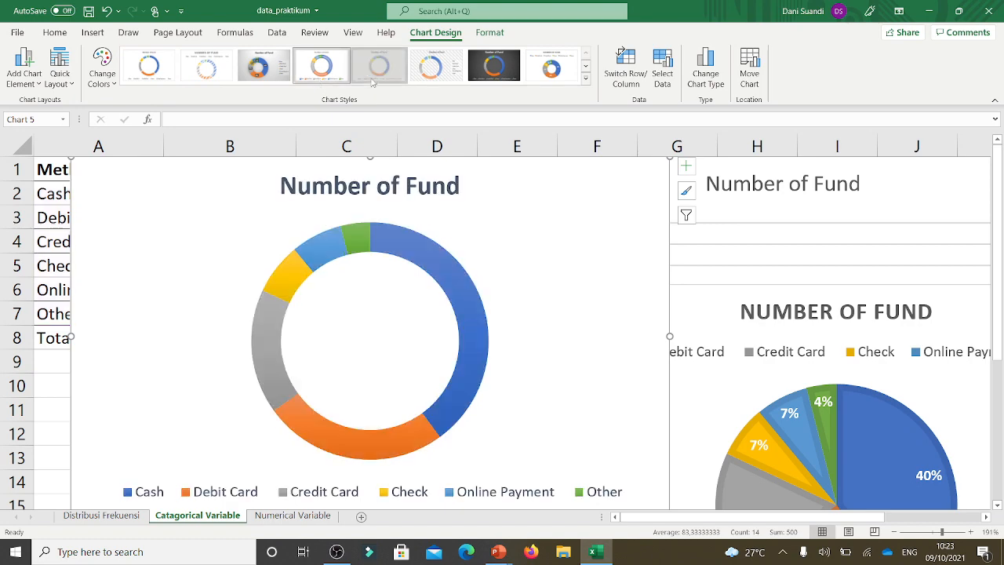
click(436, 69)
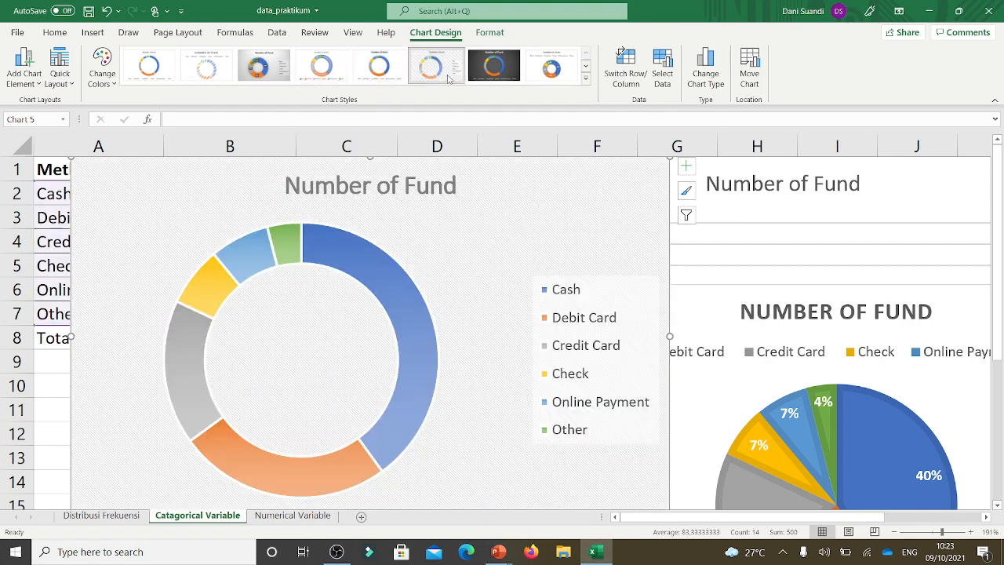
click(495, 73)
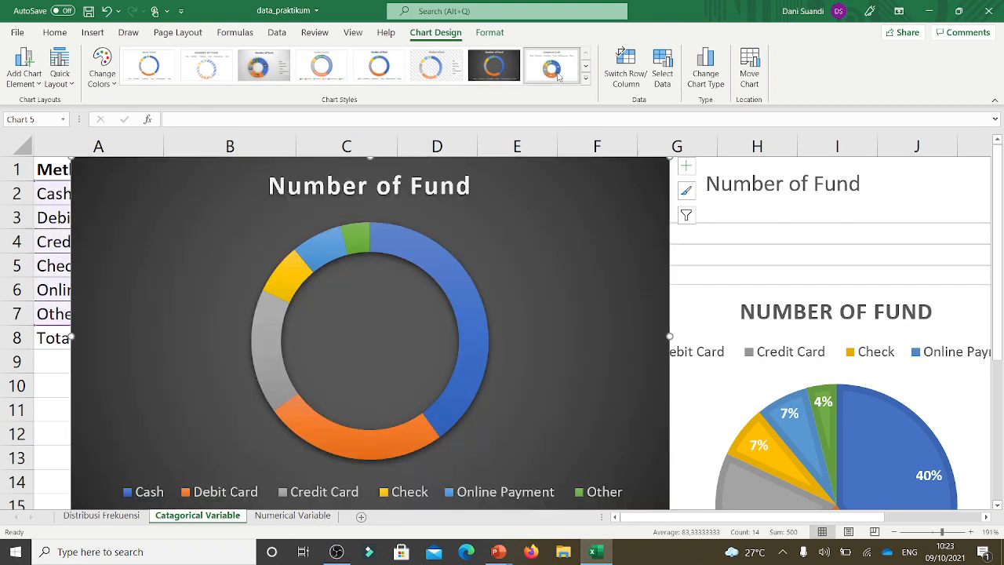
click(551, 74)
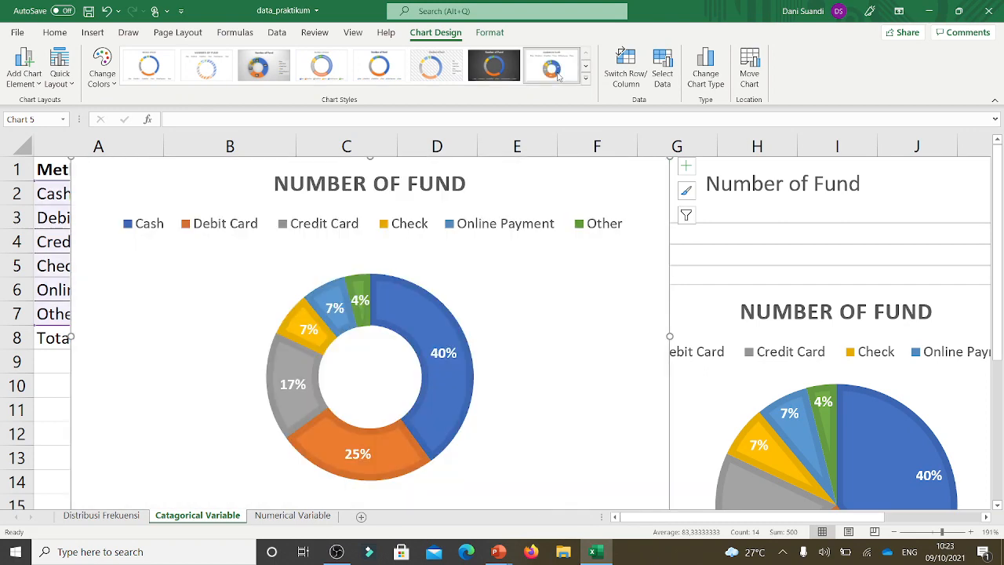
click(163, 69)
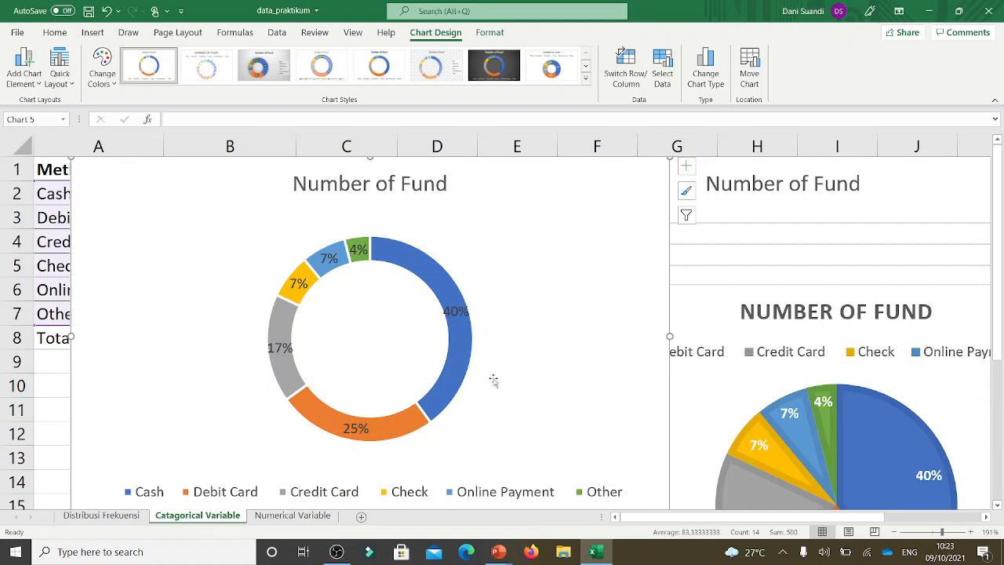
- Move the doughnut chart off the table so its upper-left corner sits at about cell D3
drag(490, 277, 418, 254)
drag(556, 240, 522, 242)
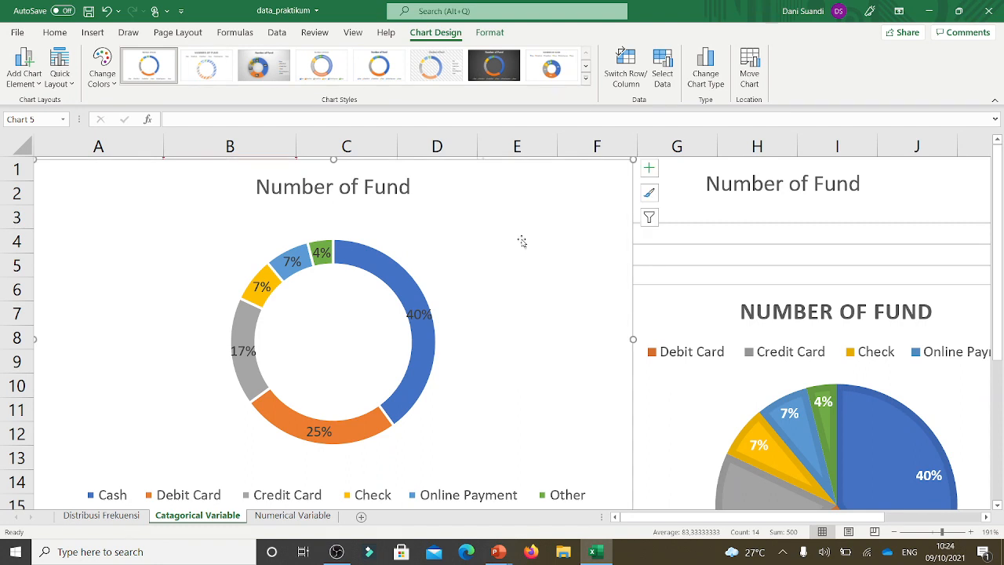
drag(444, 253, 830, 313)
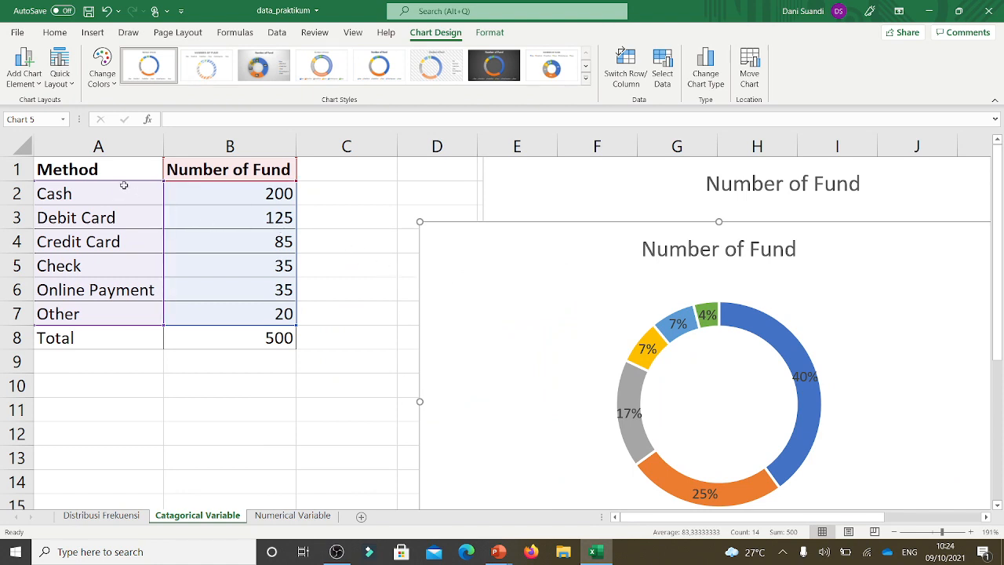
- Spread out the charts with the doughnut's upper-left corner at about A4, the pie chart behind it from row 6, and the column chart starting in column G
drag(509, 260, 148, 267)
drag(208, 283, 191, 292)
drag(699, 301, 510, 348)
click(556, 212)
drag(552, 198, 771, 195)
drag(674, 335, 529, 314)
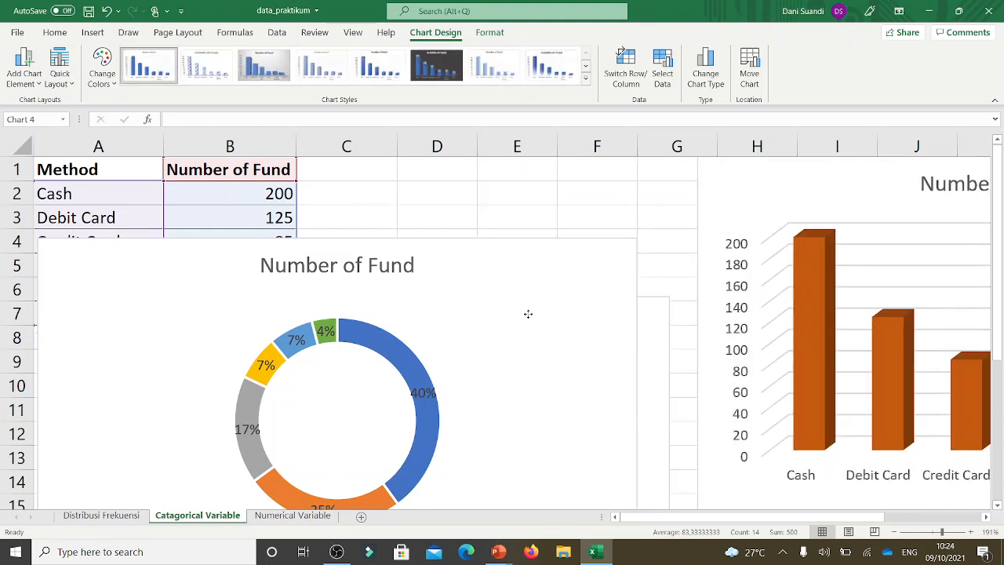
- View the whole column chart, select it, and switch to the PowerPoint slide show with the Example table
drag(775, 518, 855, 518)
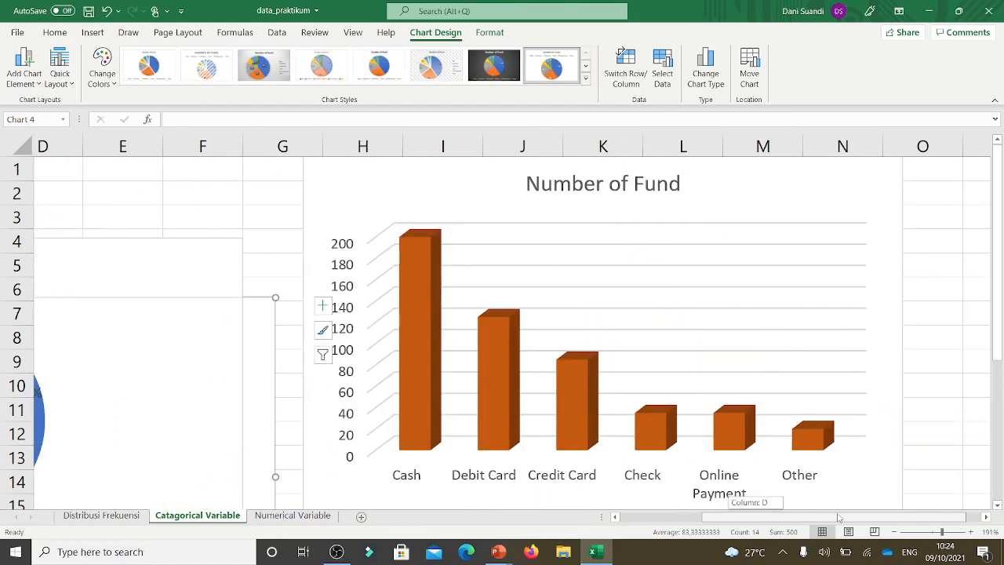
click(489, 193)
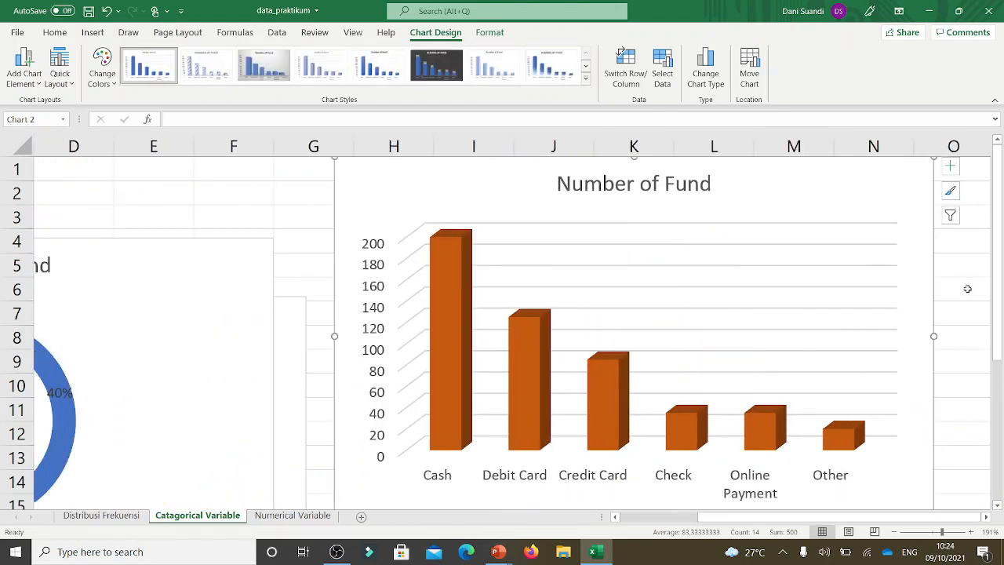
key(alt+Tab)
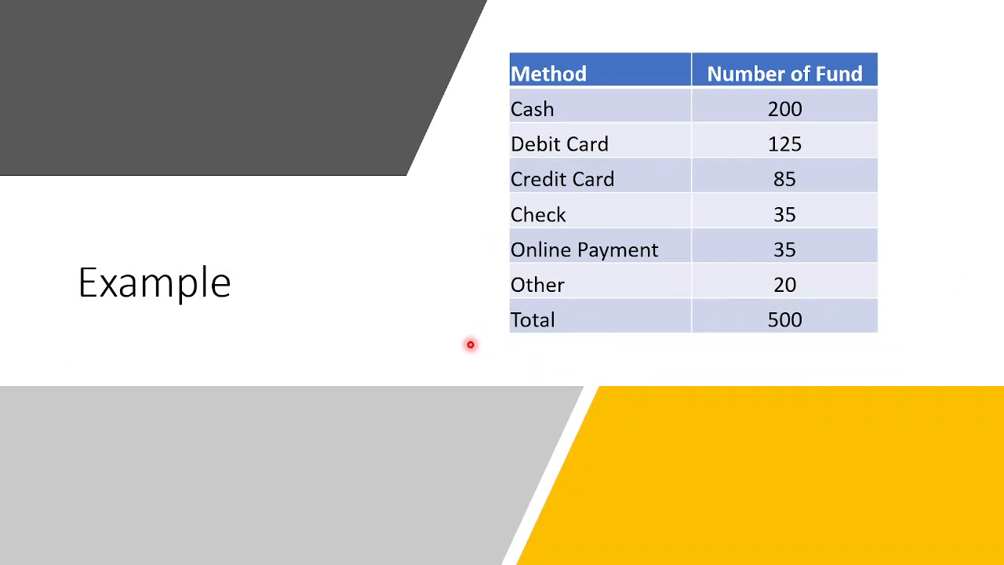